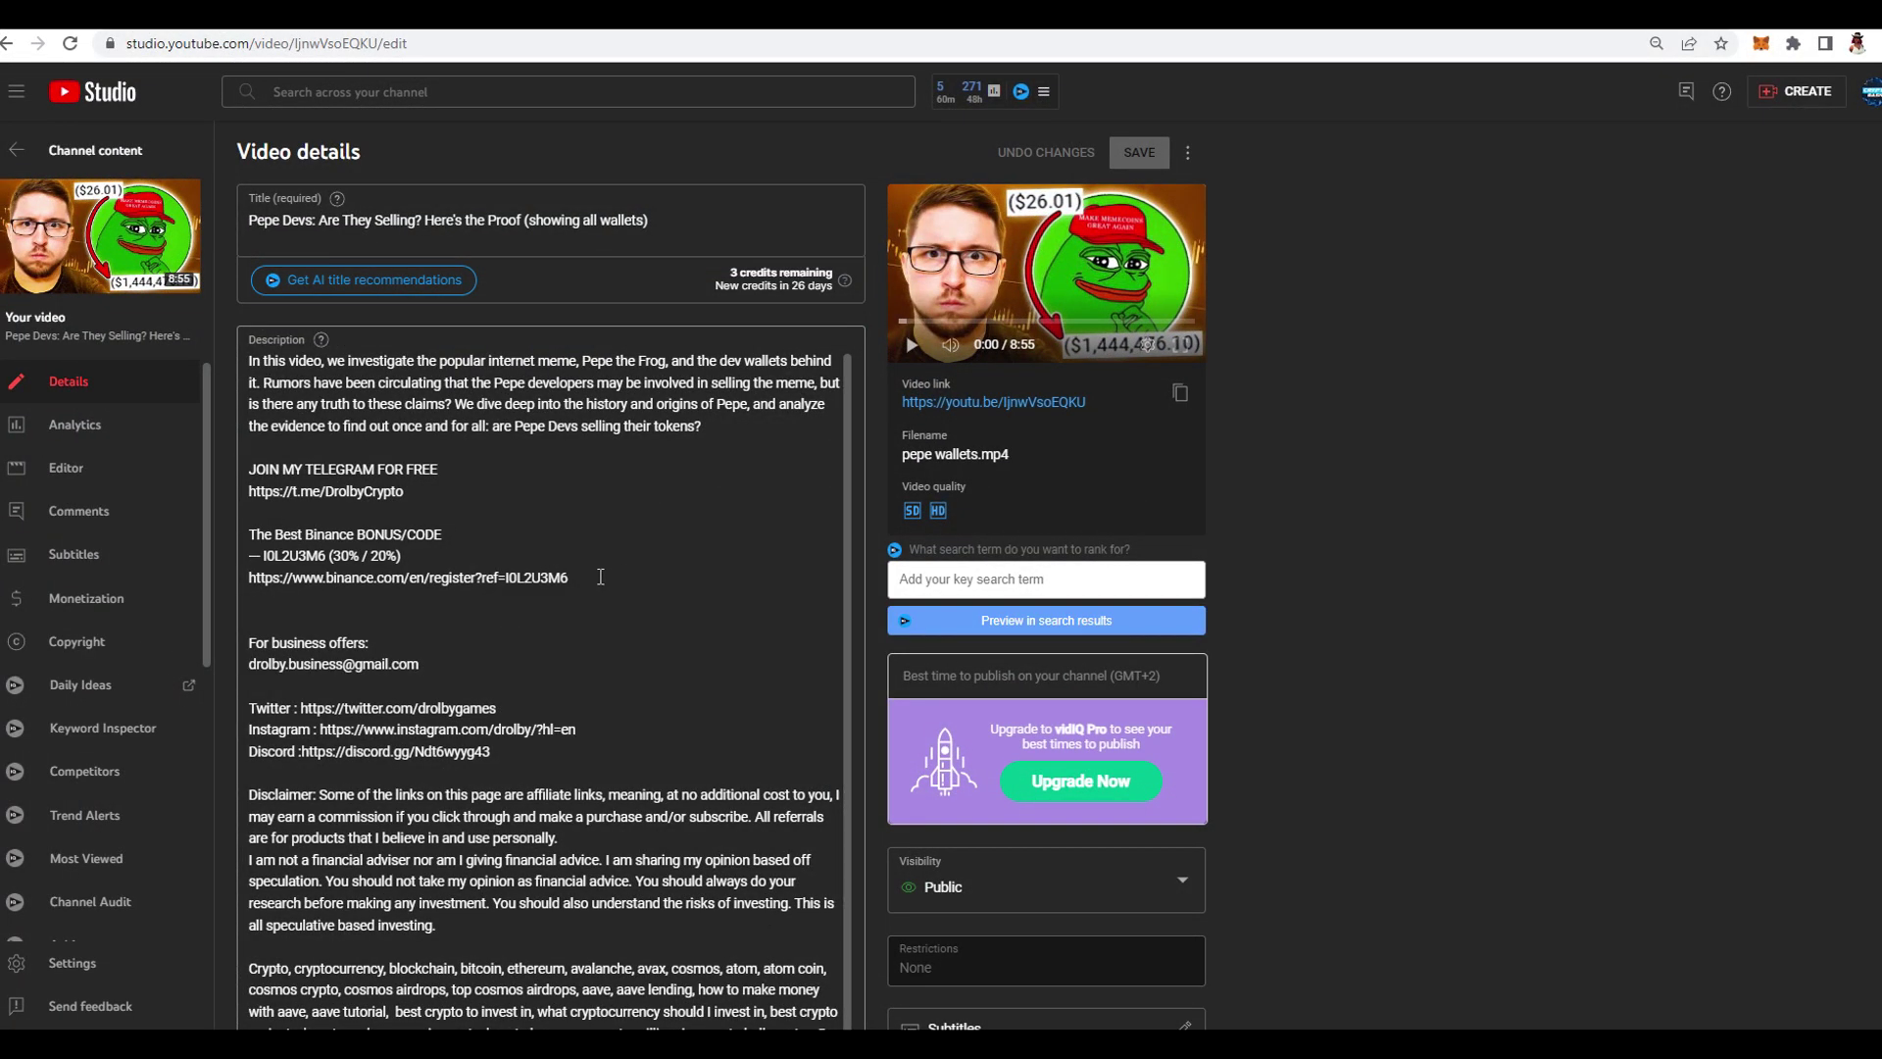
Step: Highlight the Binance referral link in the YouTube Studio description, then deselect it
drag(598, 576, 250, 576)
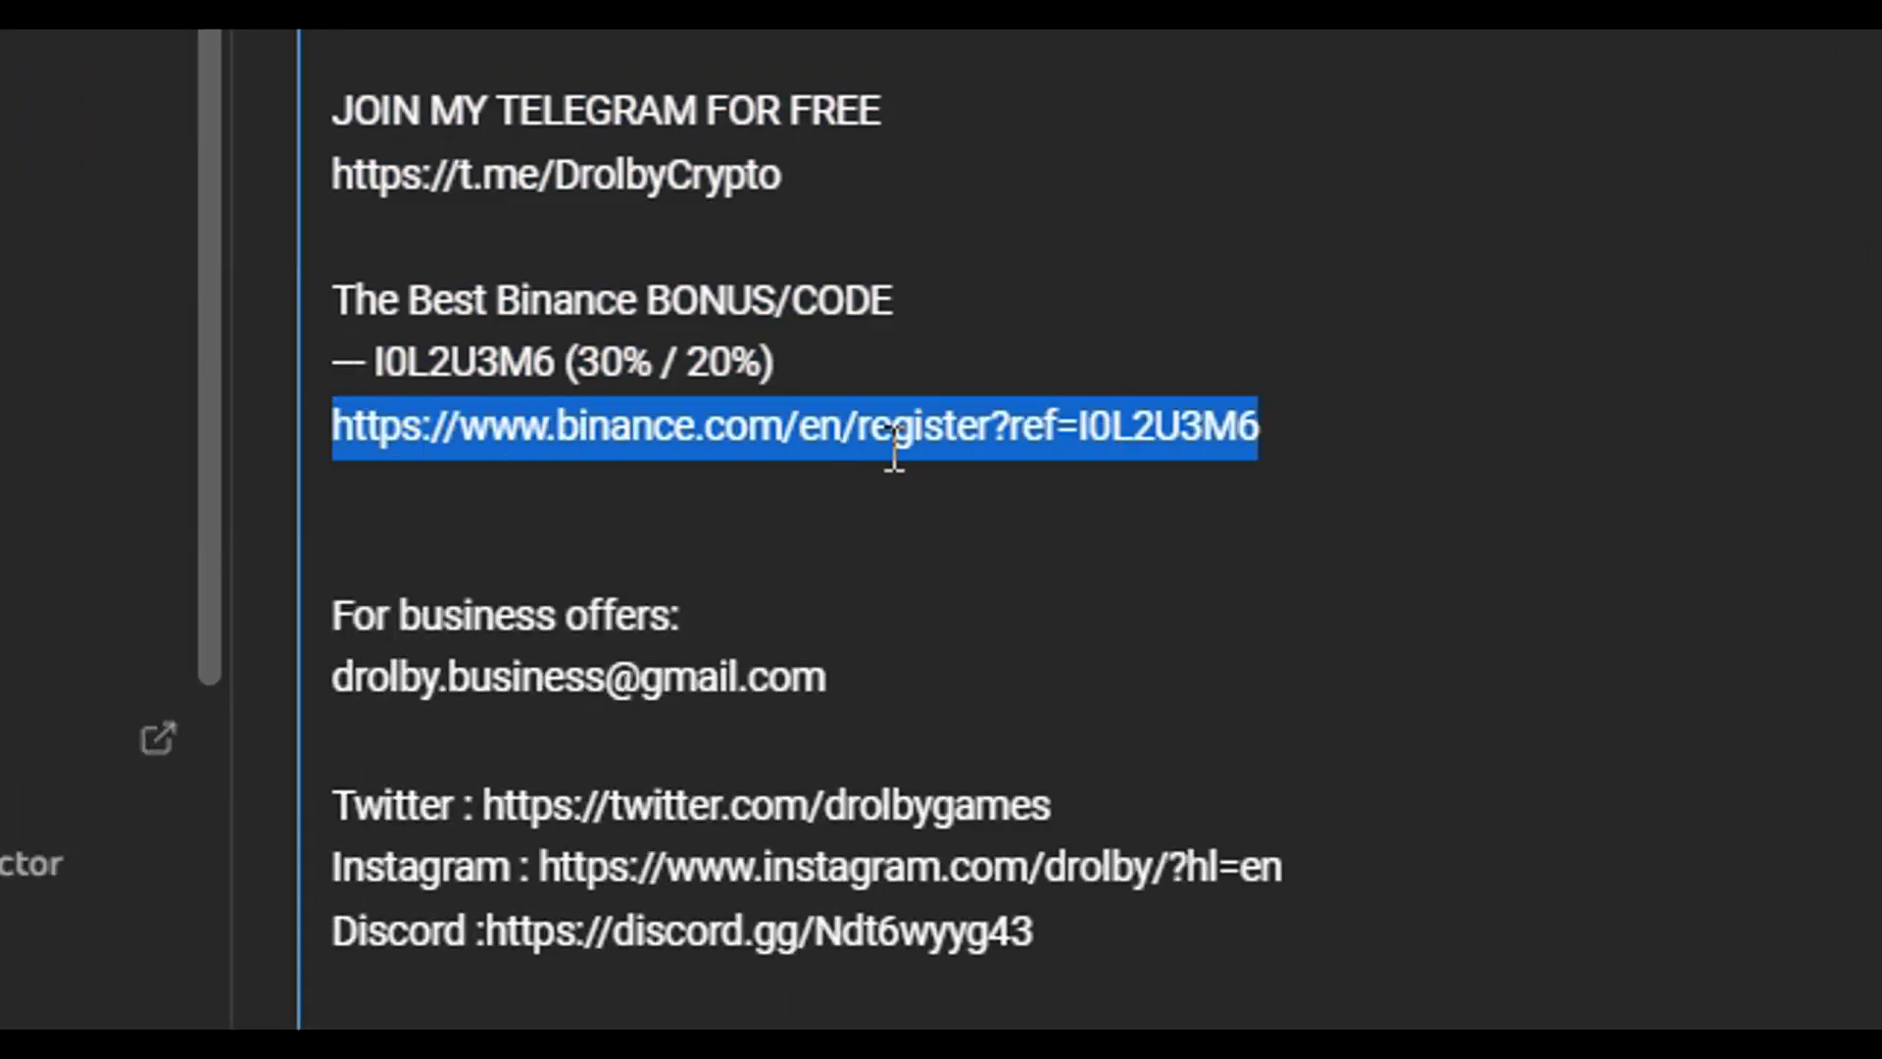
click(1288, 434)
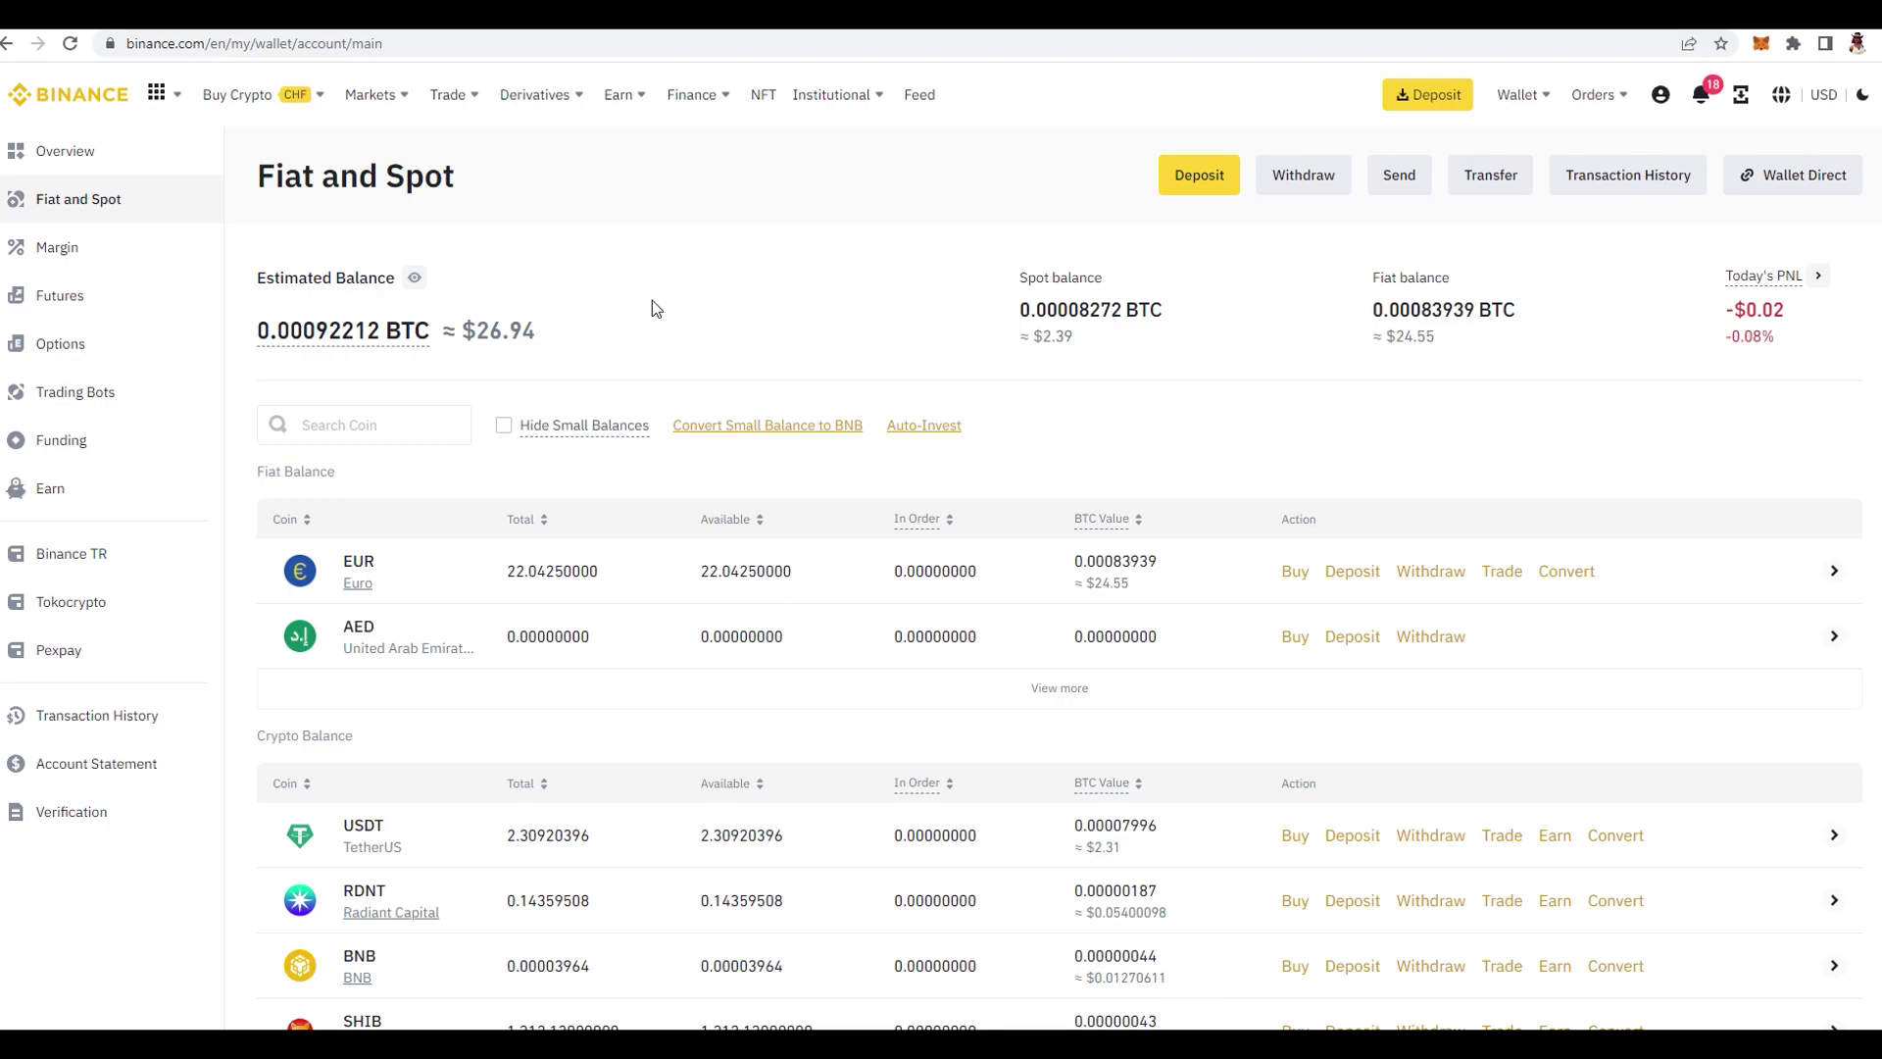
Step: Review the 22.0425 EUR and USDT wallet balances, then bring up the Trade menu
scroll(990, 290, down, 1)
scroll(1000, 307, up, 1)
mouse_move(1482, 98)
mouse_move(454, 102)
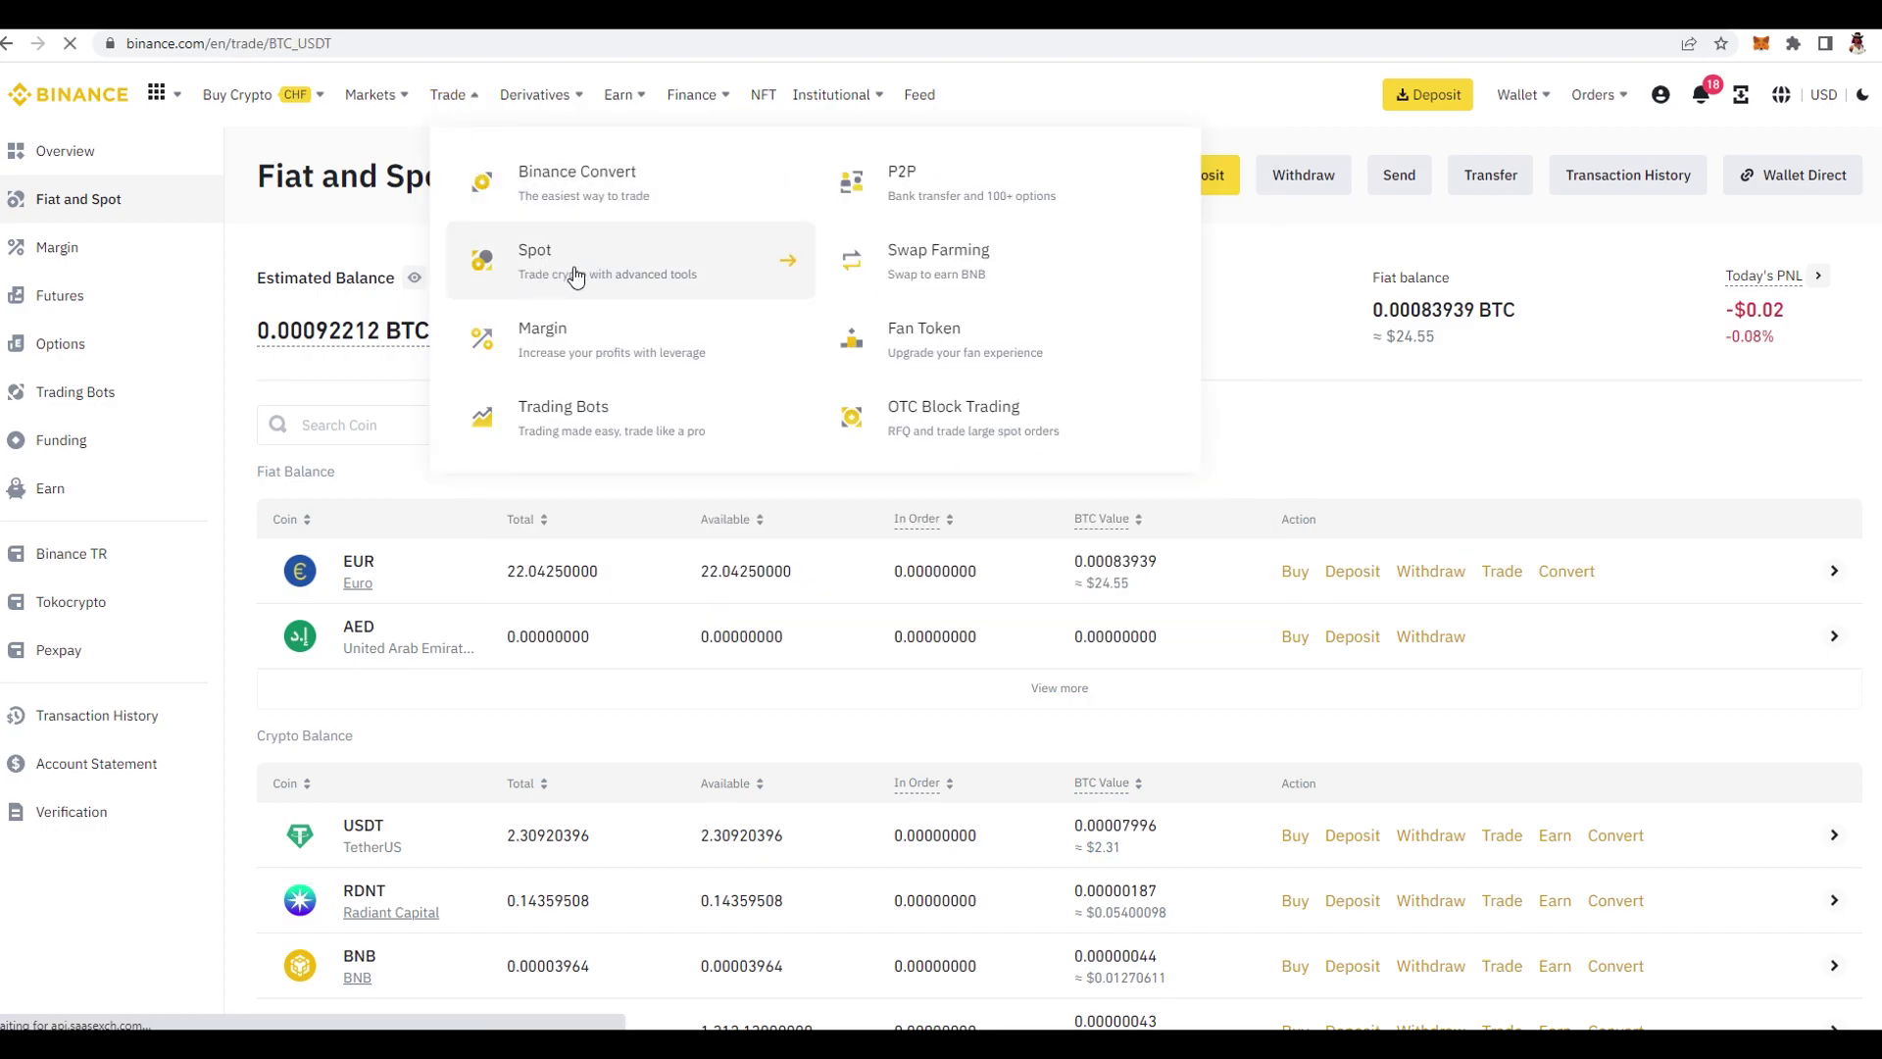
Step: Go to Spot trading, search 'eur/' and open the EUR/USDT pair
click(647, 283)
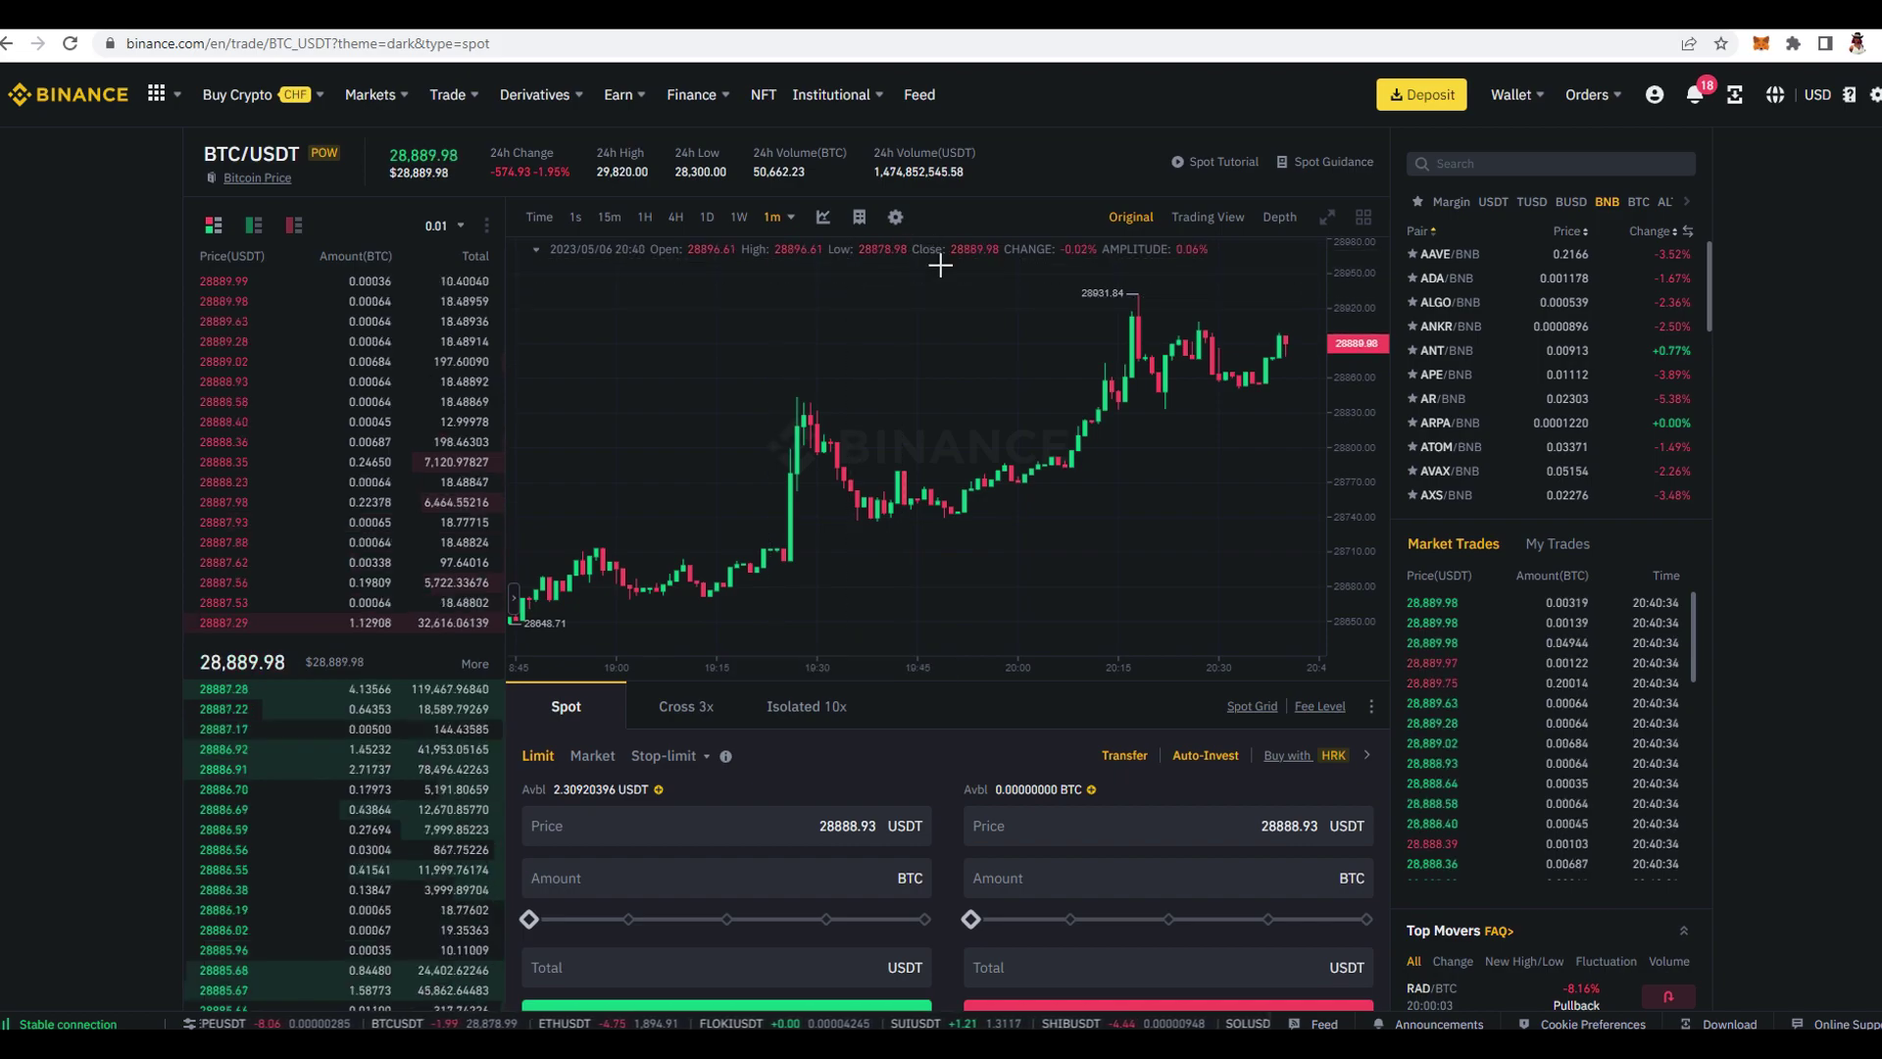
click(1465, 169)
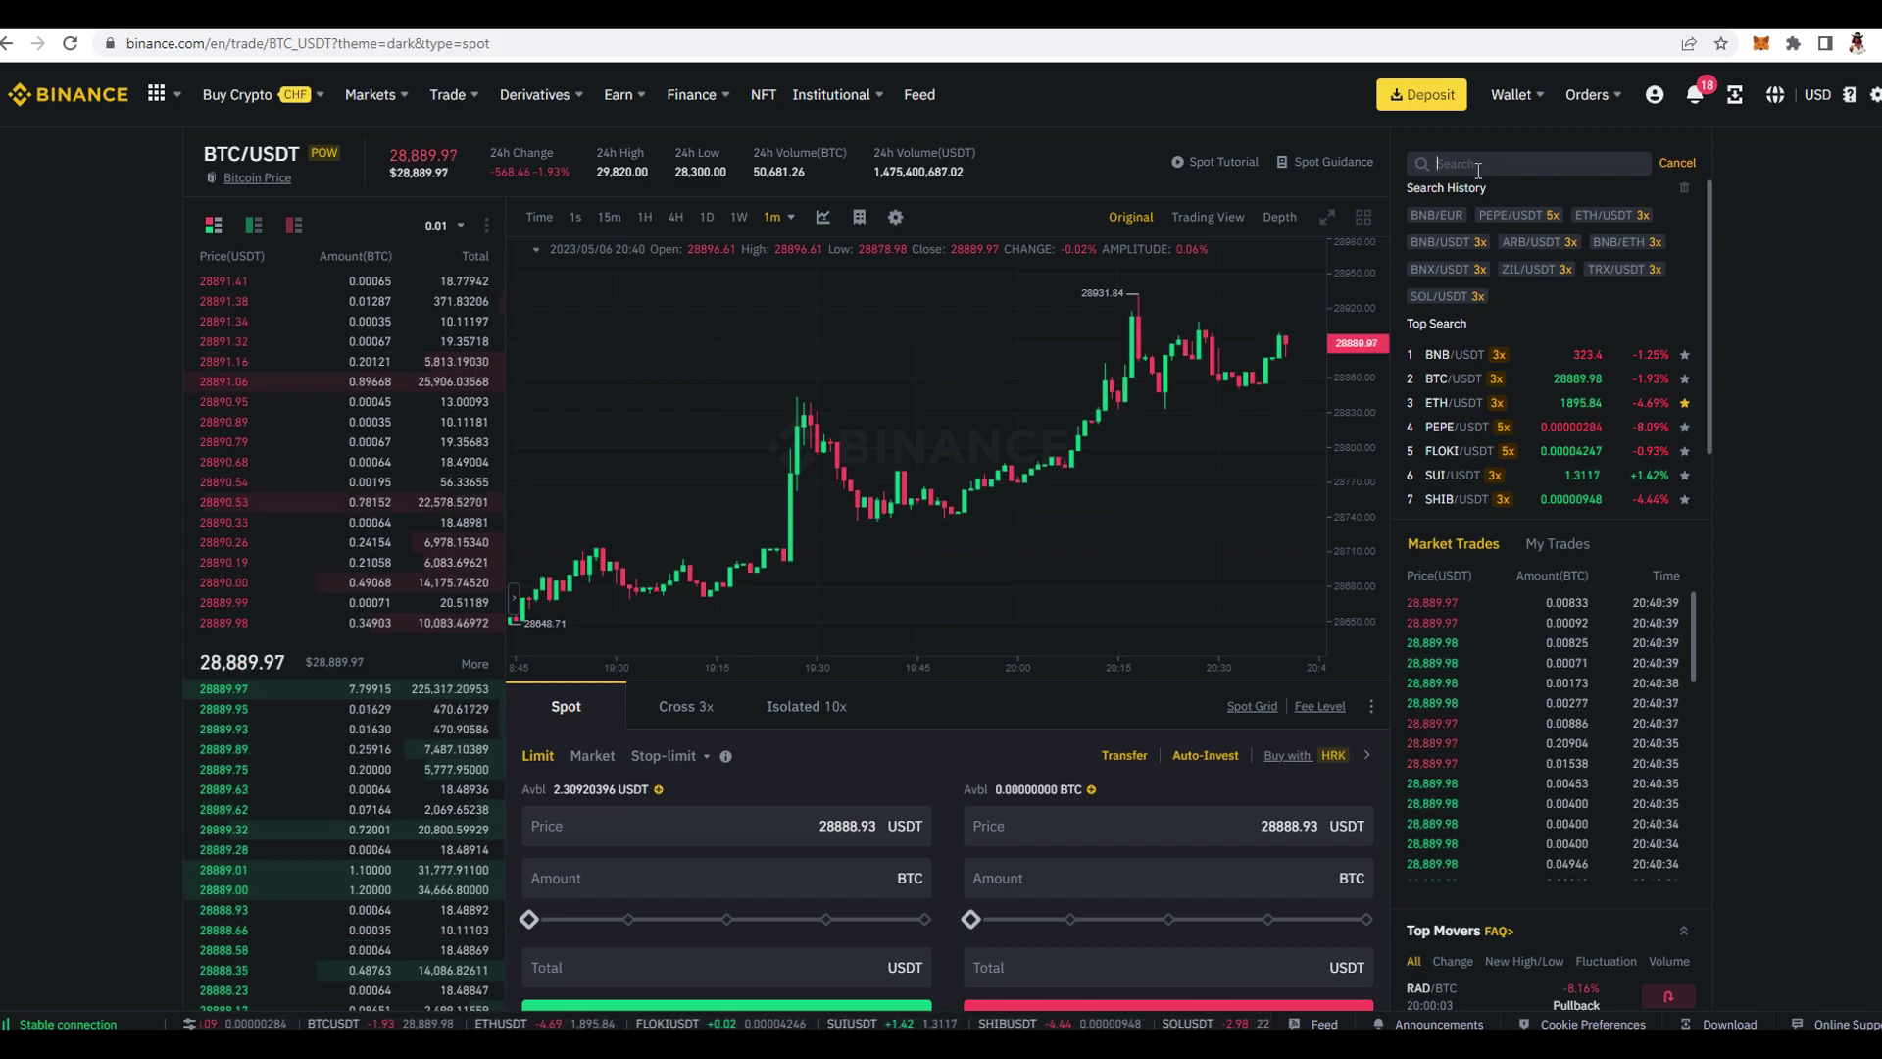
text(eur)
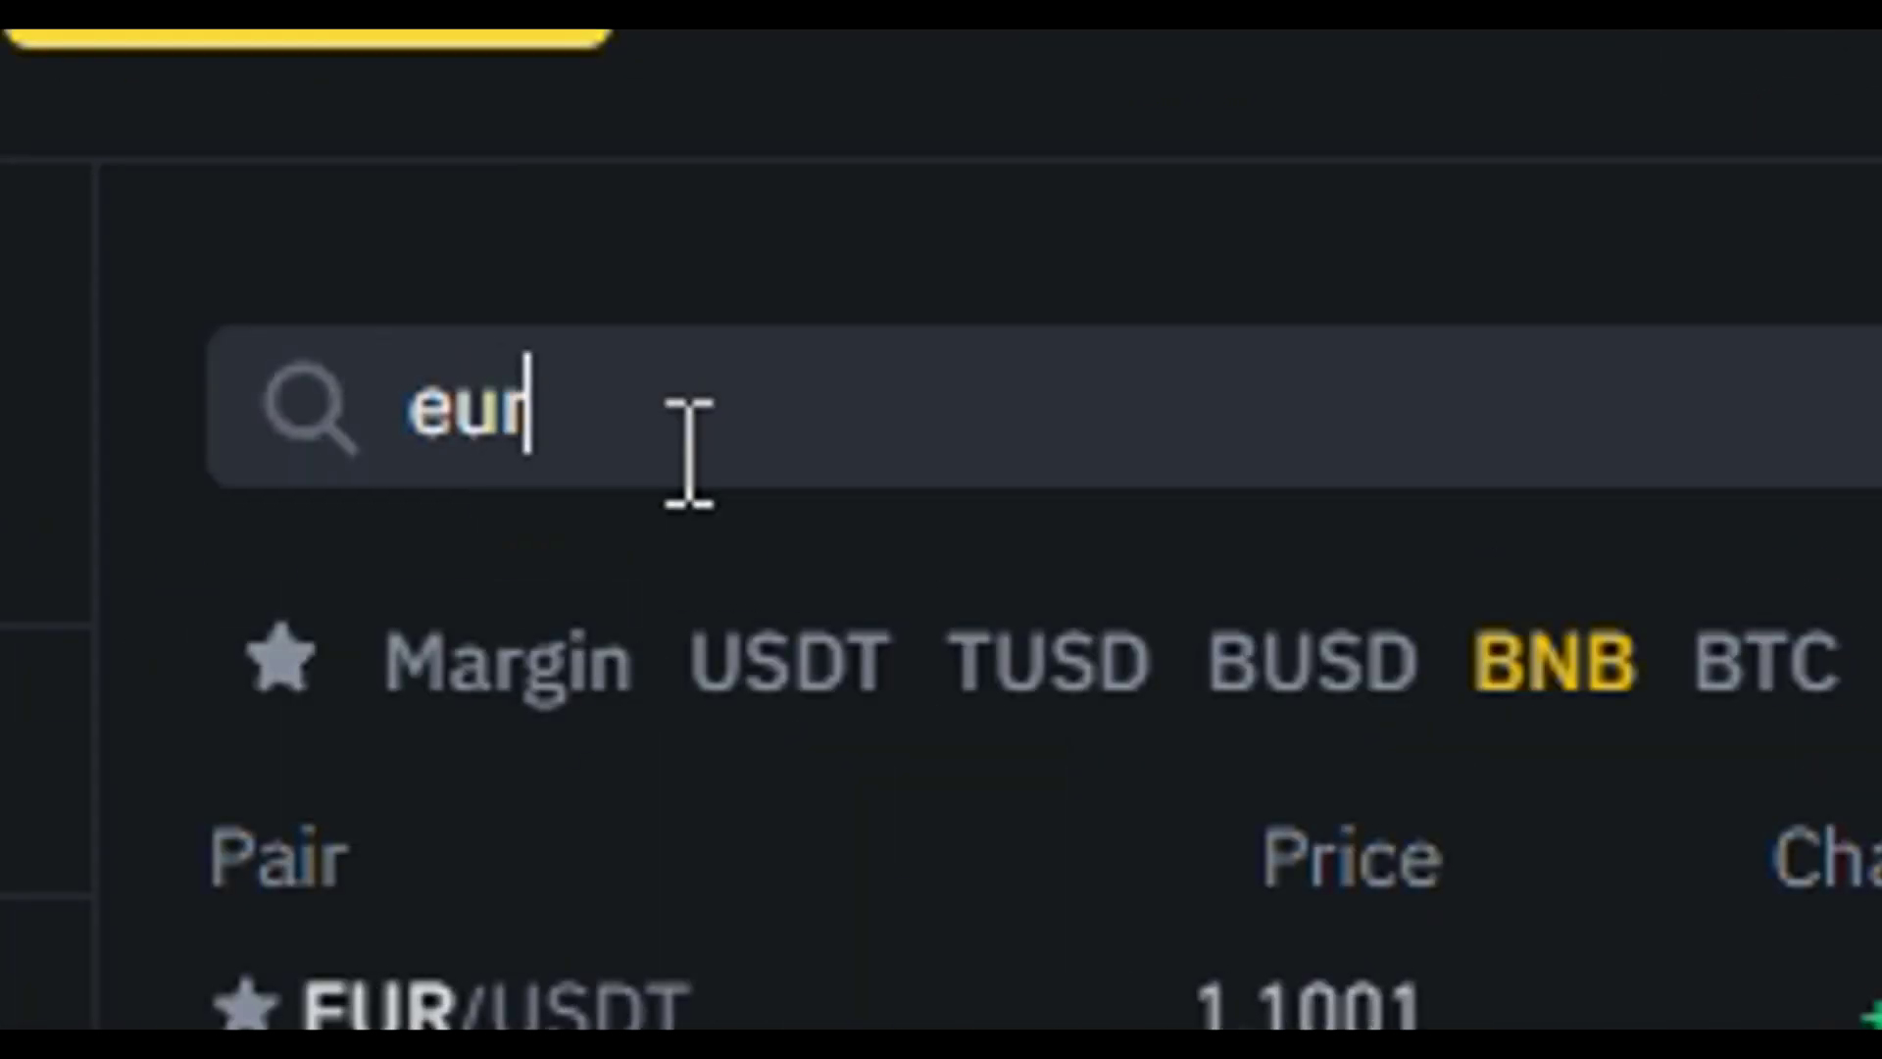
text(/usd)
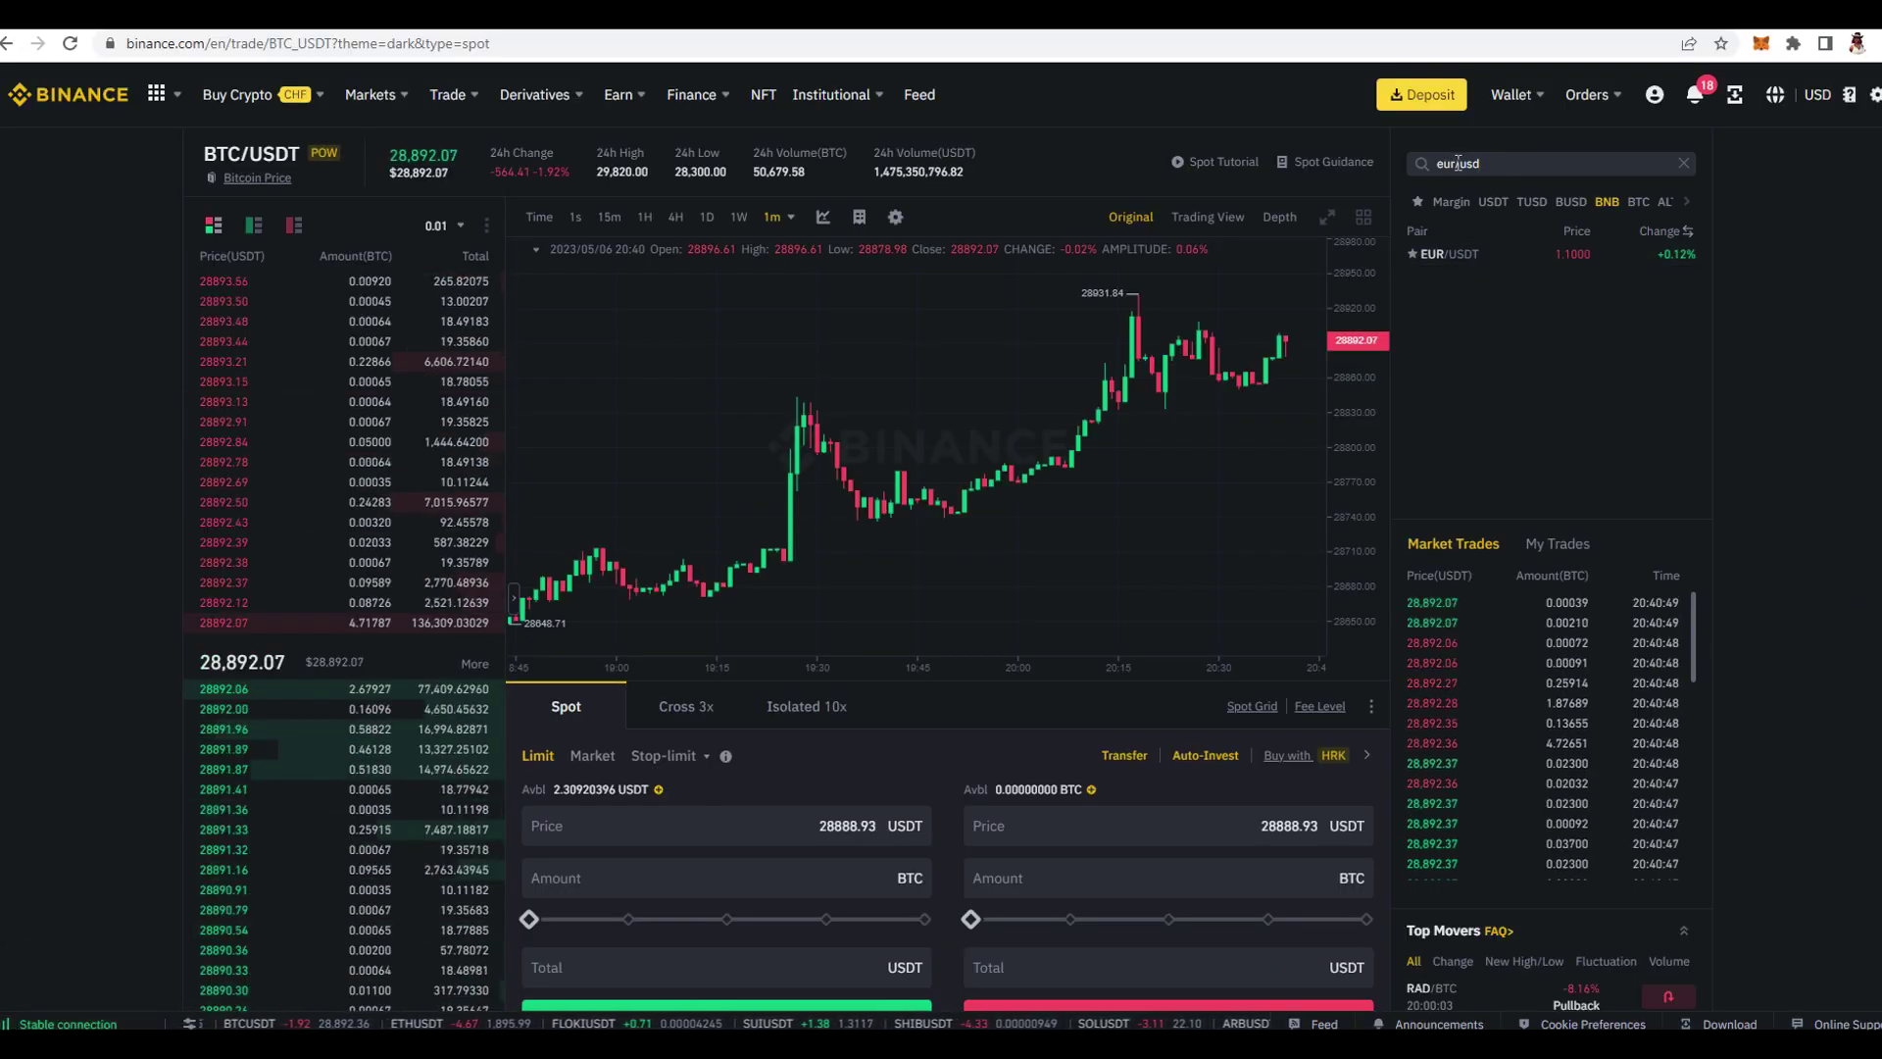
double_click(1448, 163)
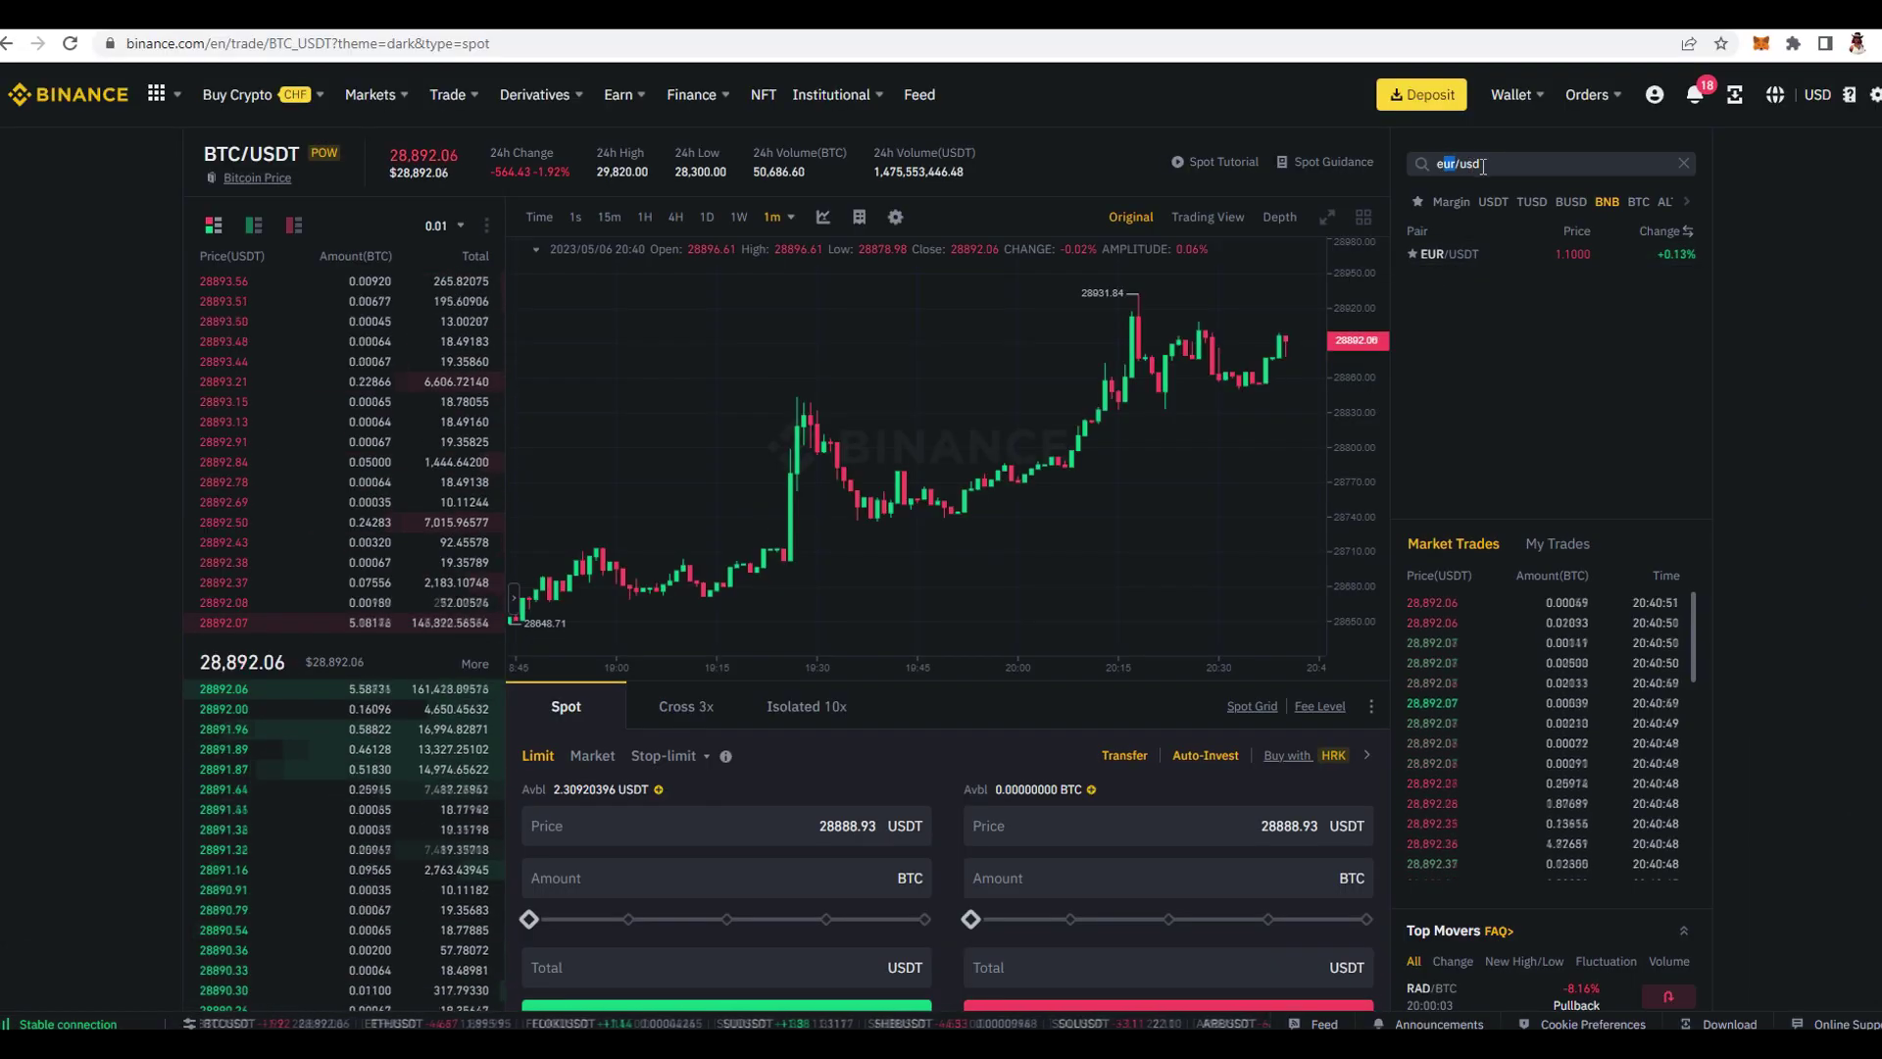
key(BackSpace)
key(Delete)
key(Delete)
key(Delete)
key(Delete)
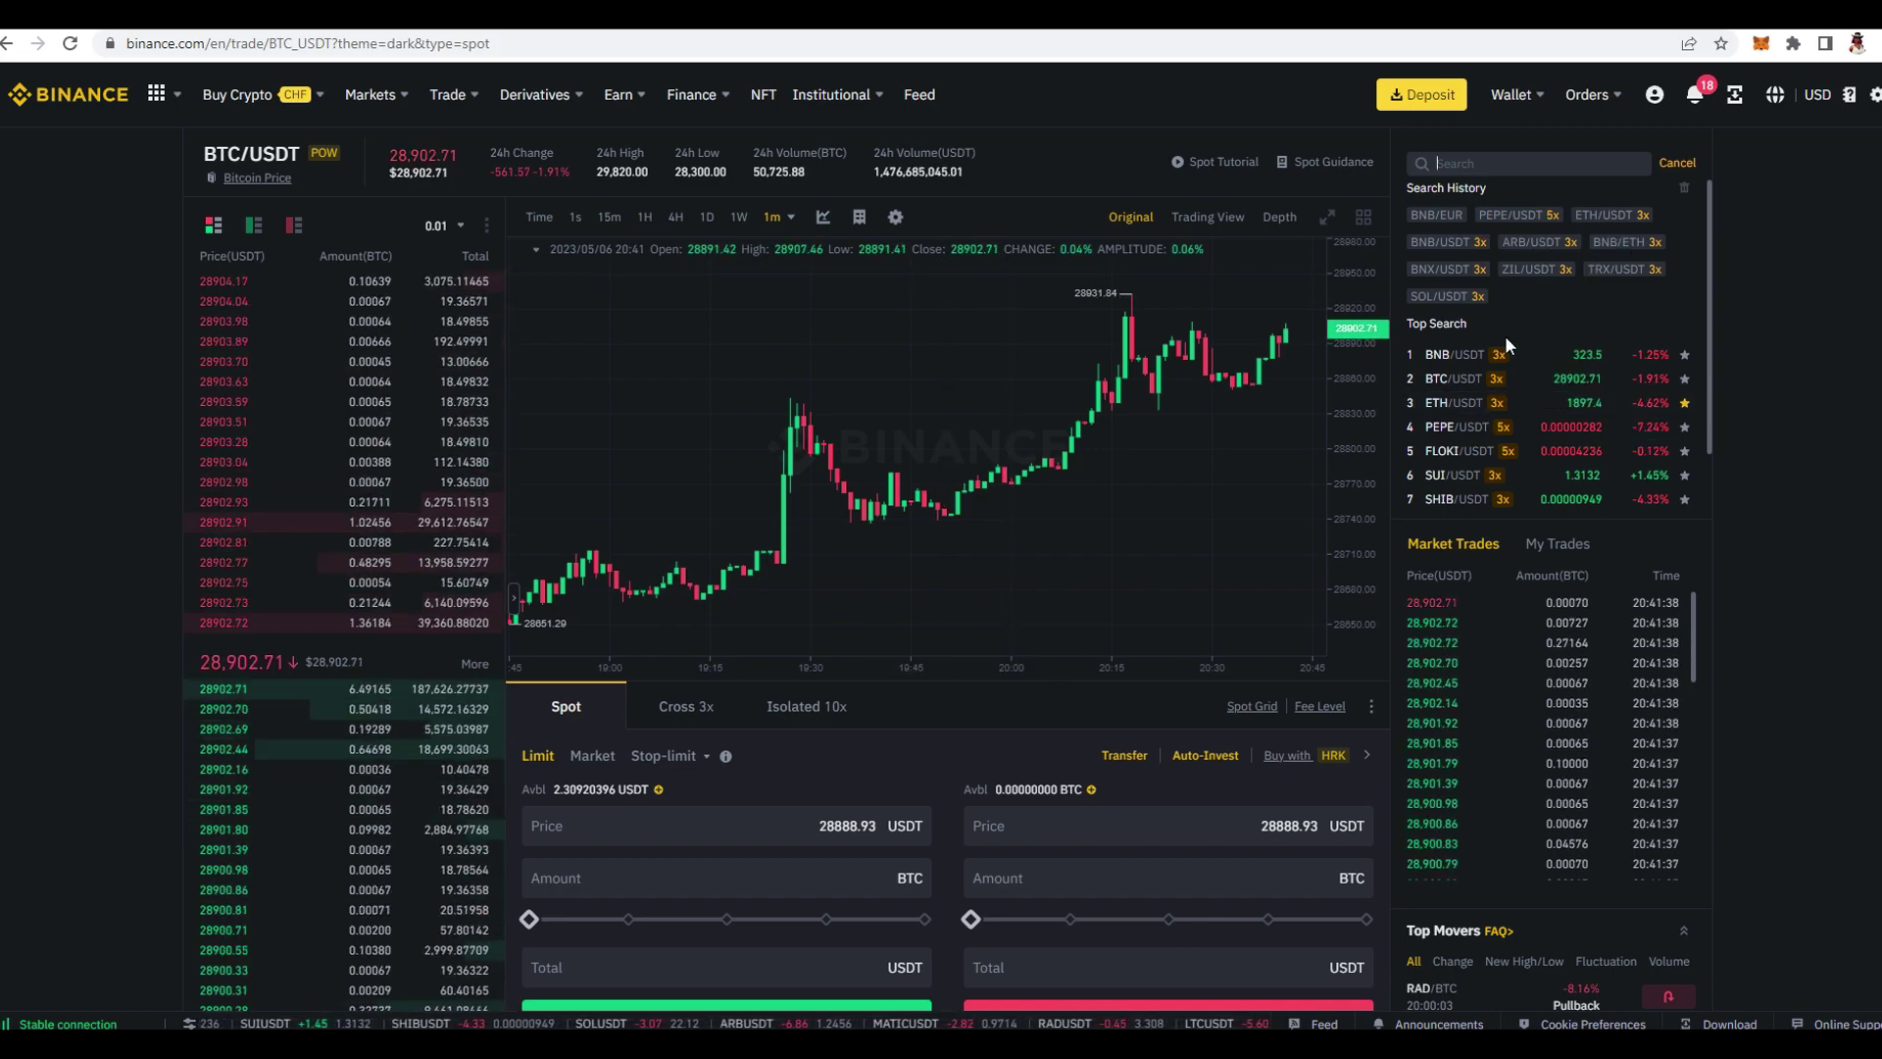
text(eur/)
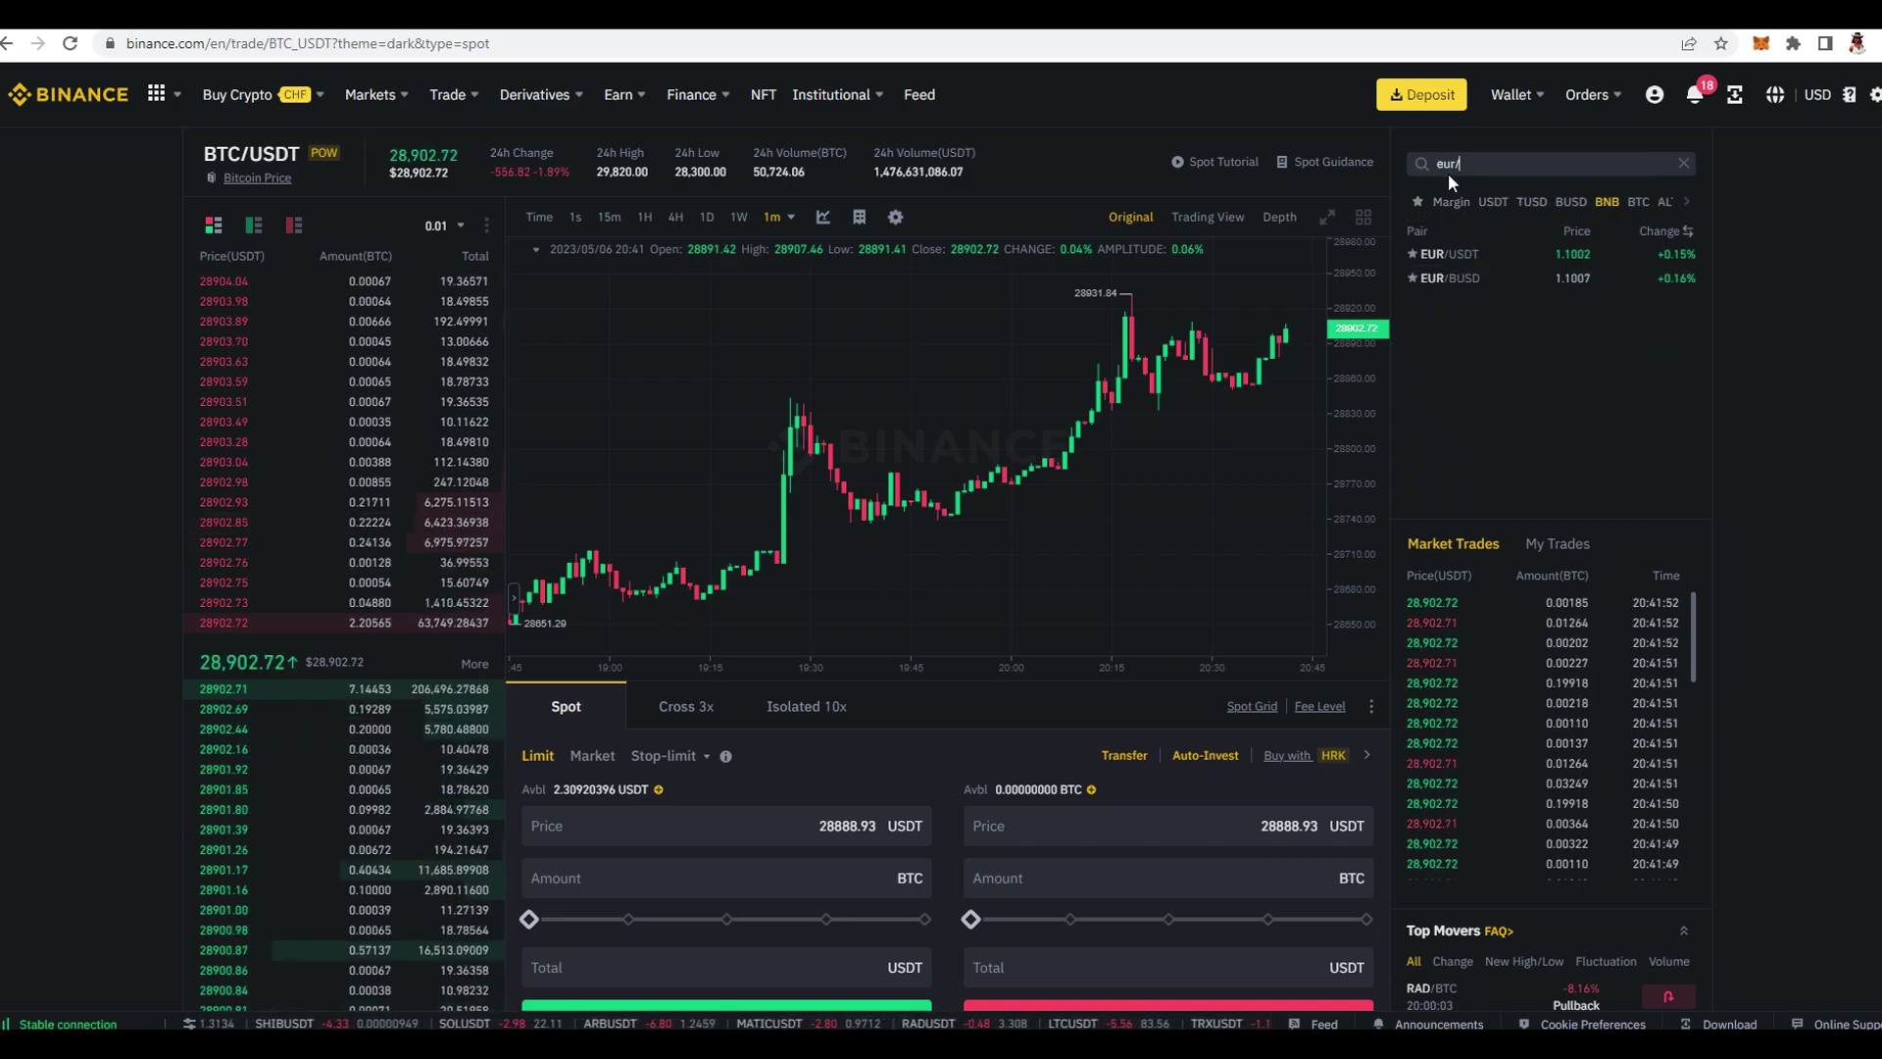
click(1480, 261)
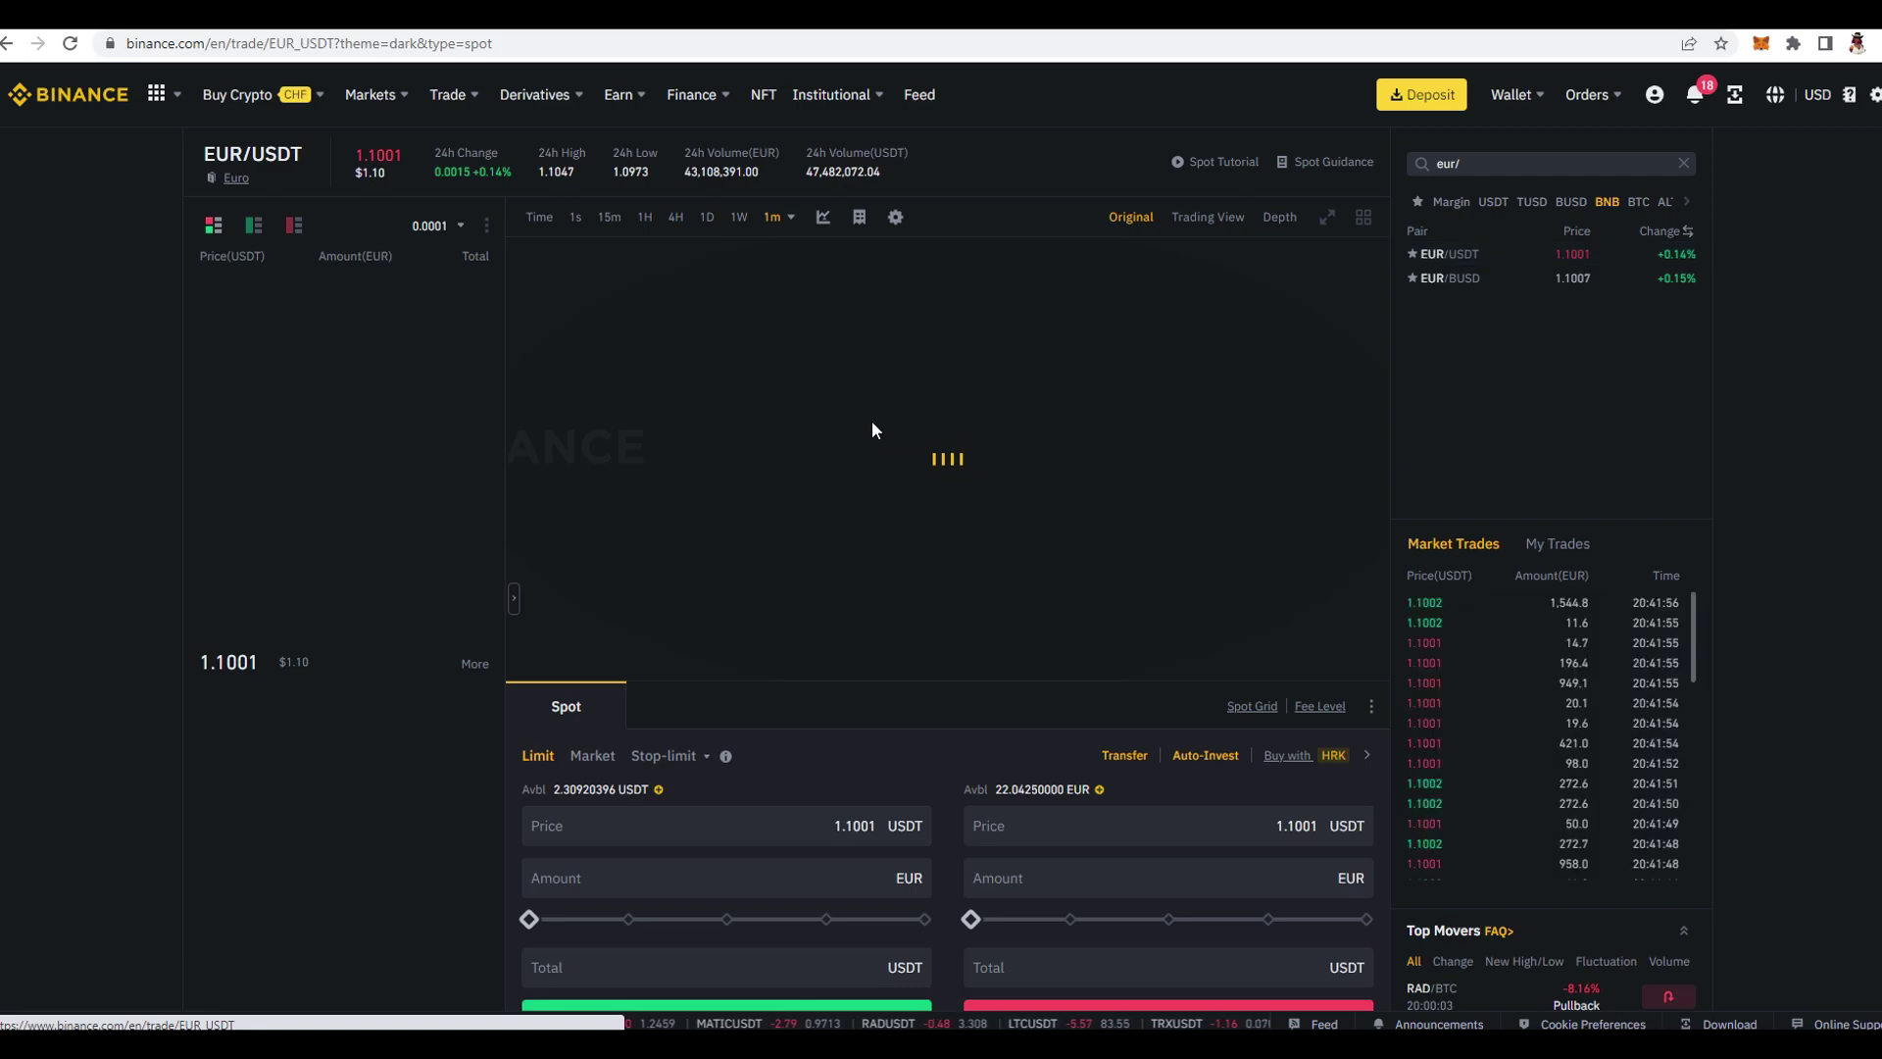
Step: Market-sell the full 22 EUR for USDT, leaving 26.48720176 USDT available
scroll(872, 549, down, 1)
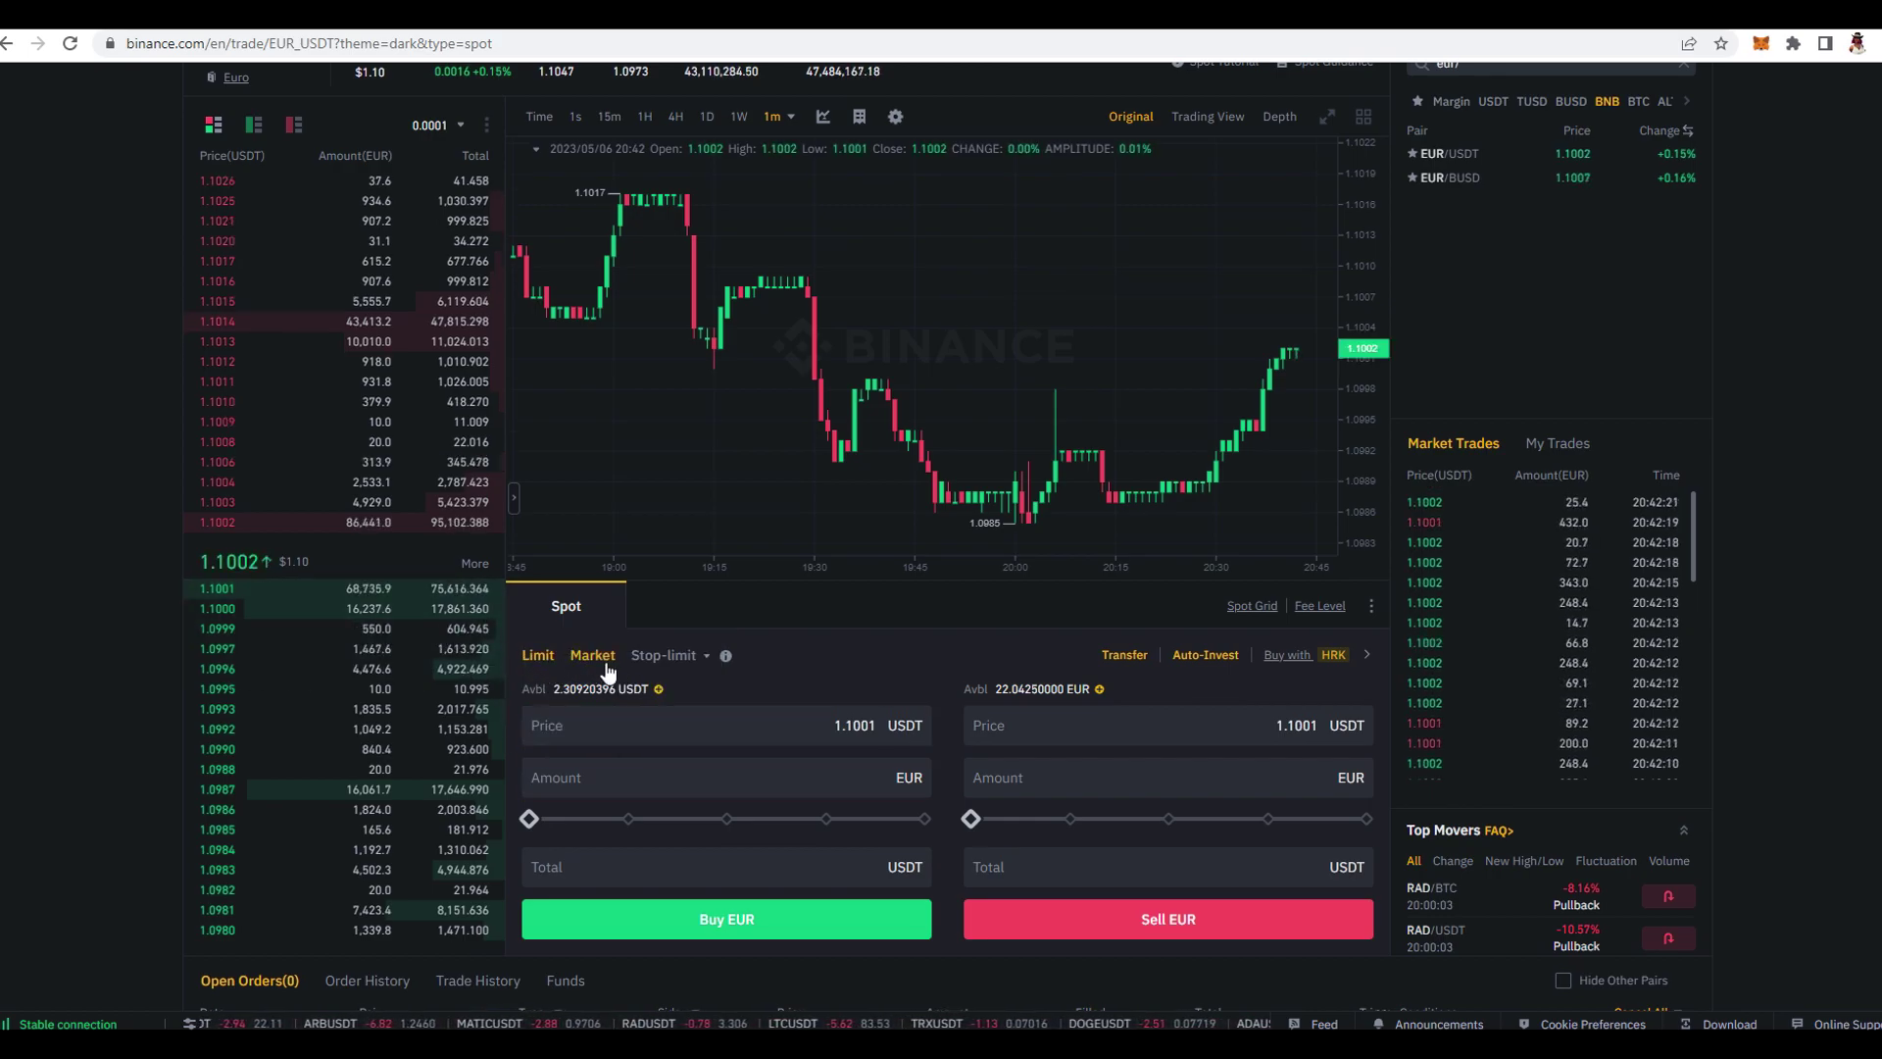
click(593, 656)
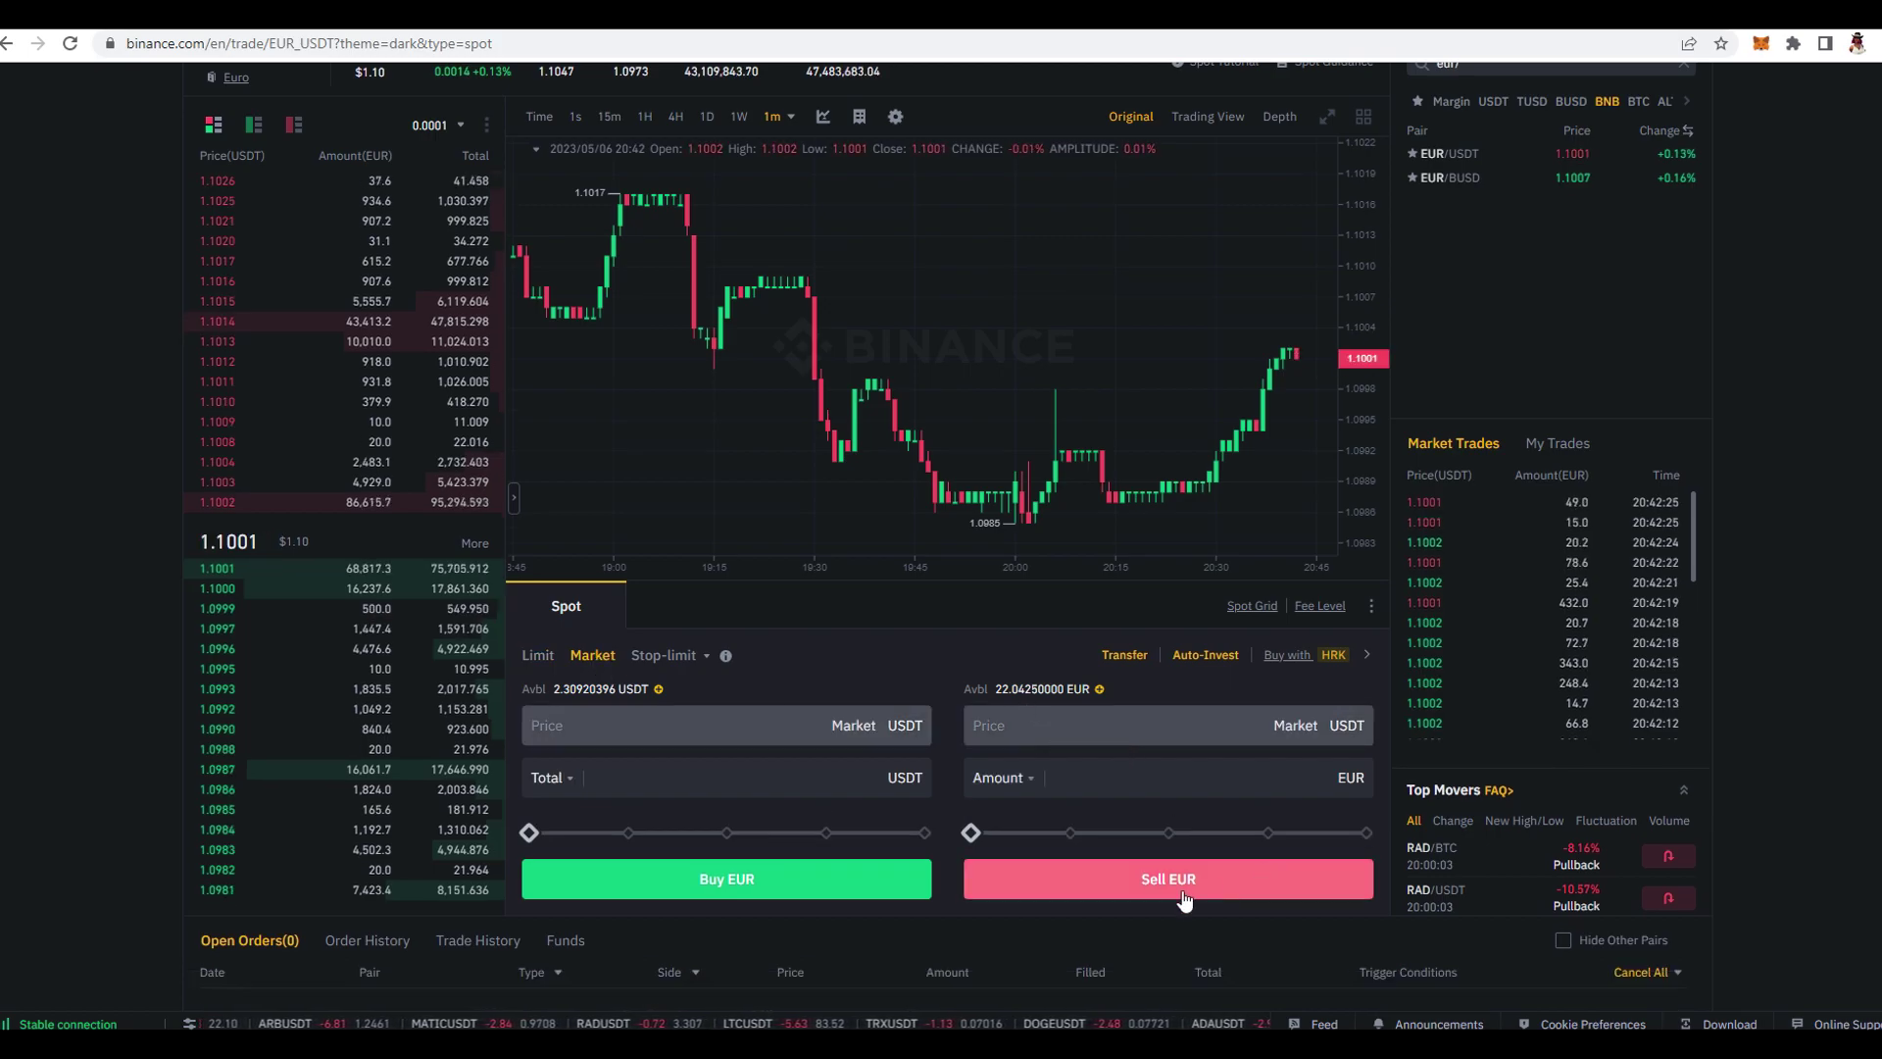
click(990, 781)
drag(992, 831, 1379, 849)
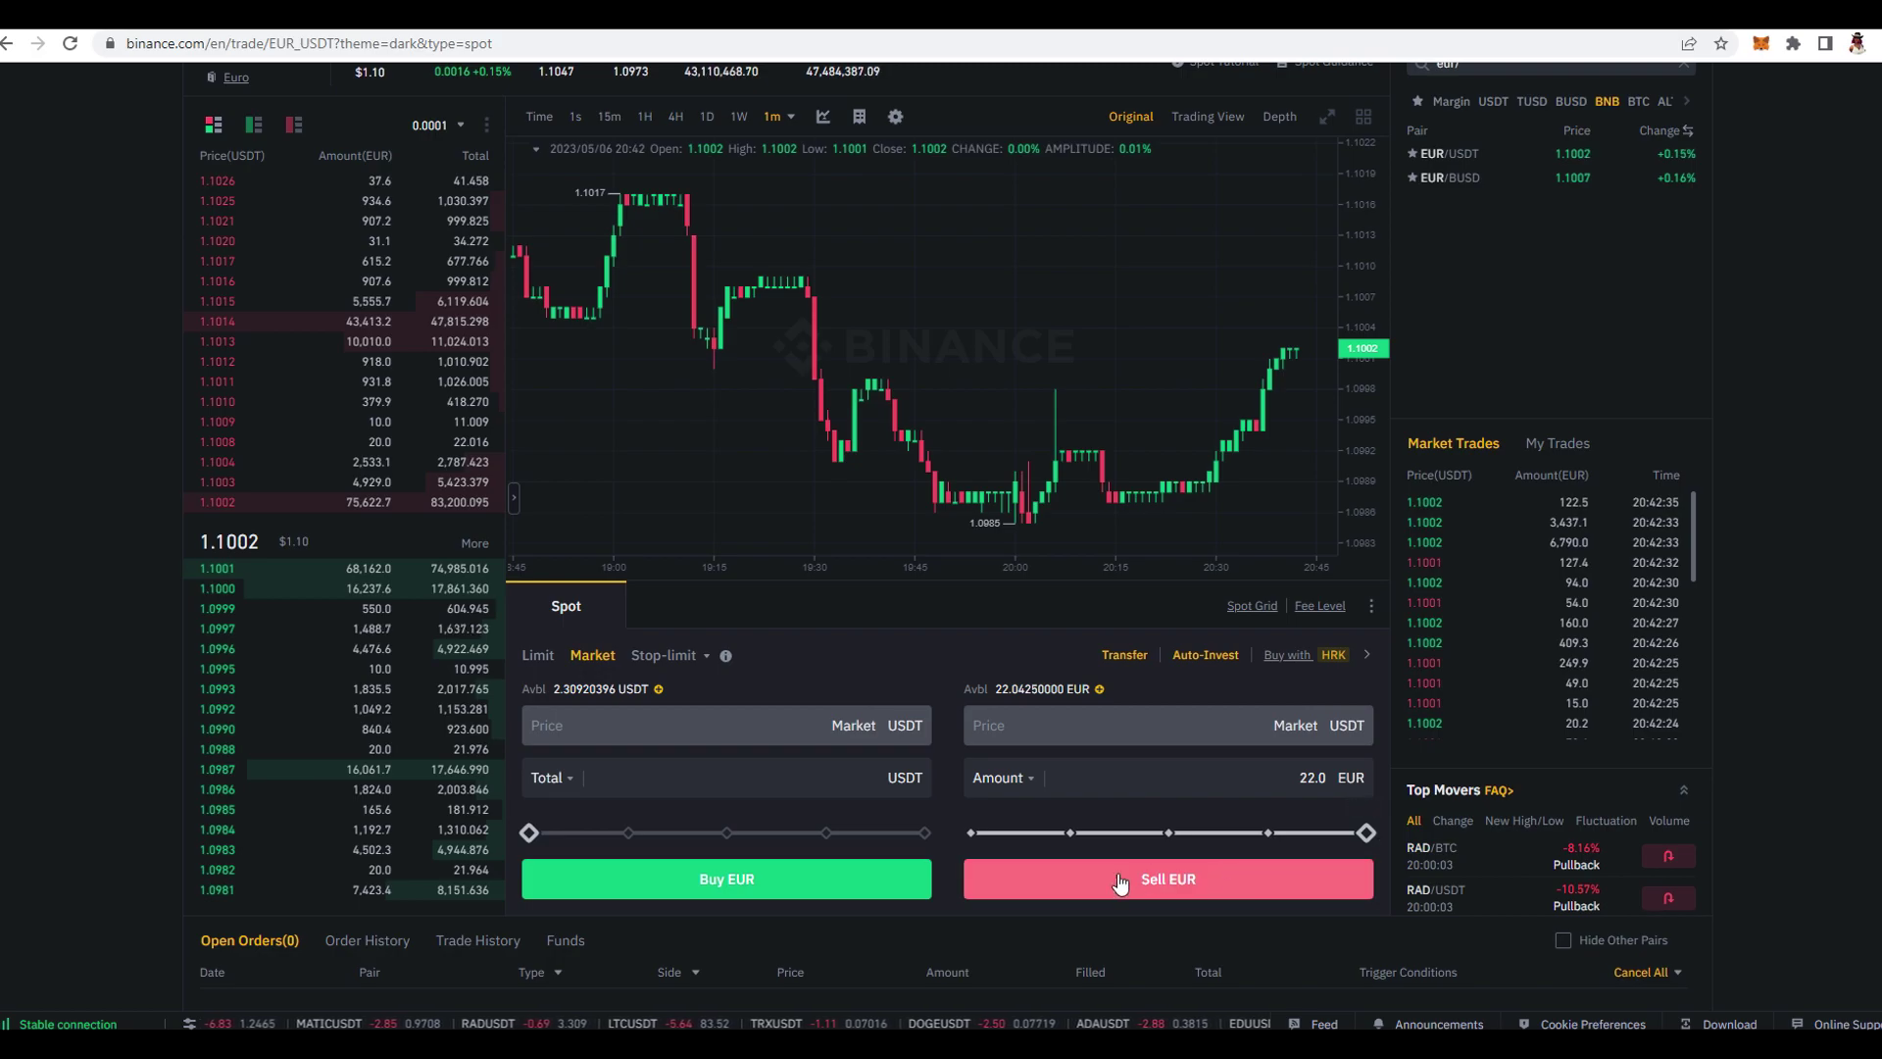
click(1166, 888)
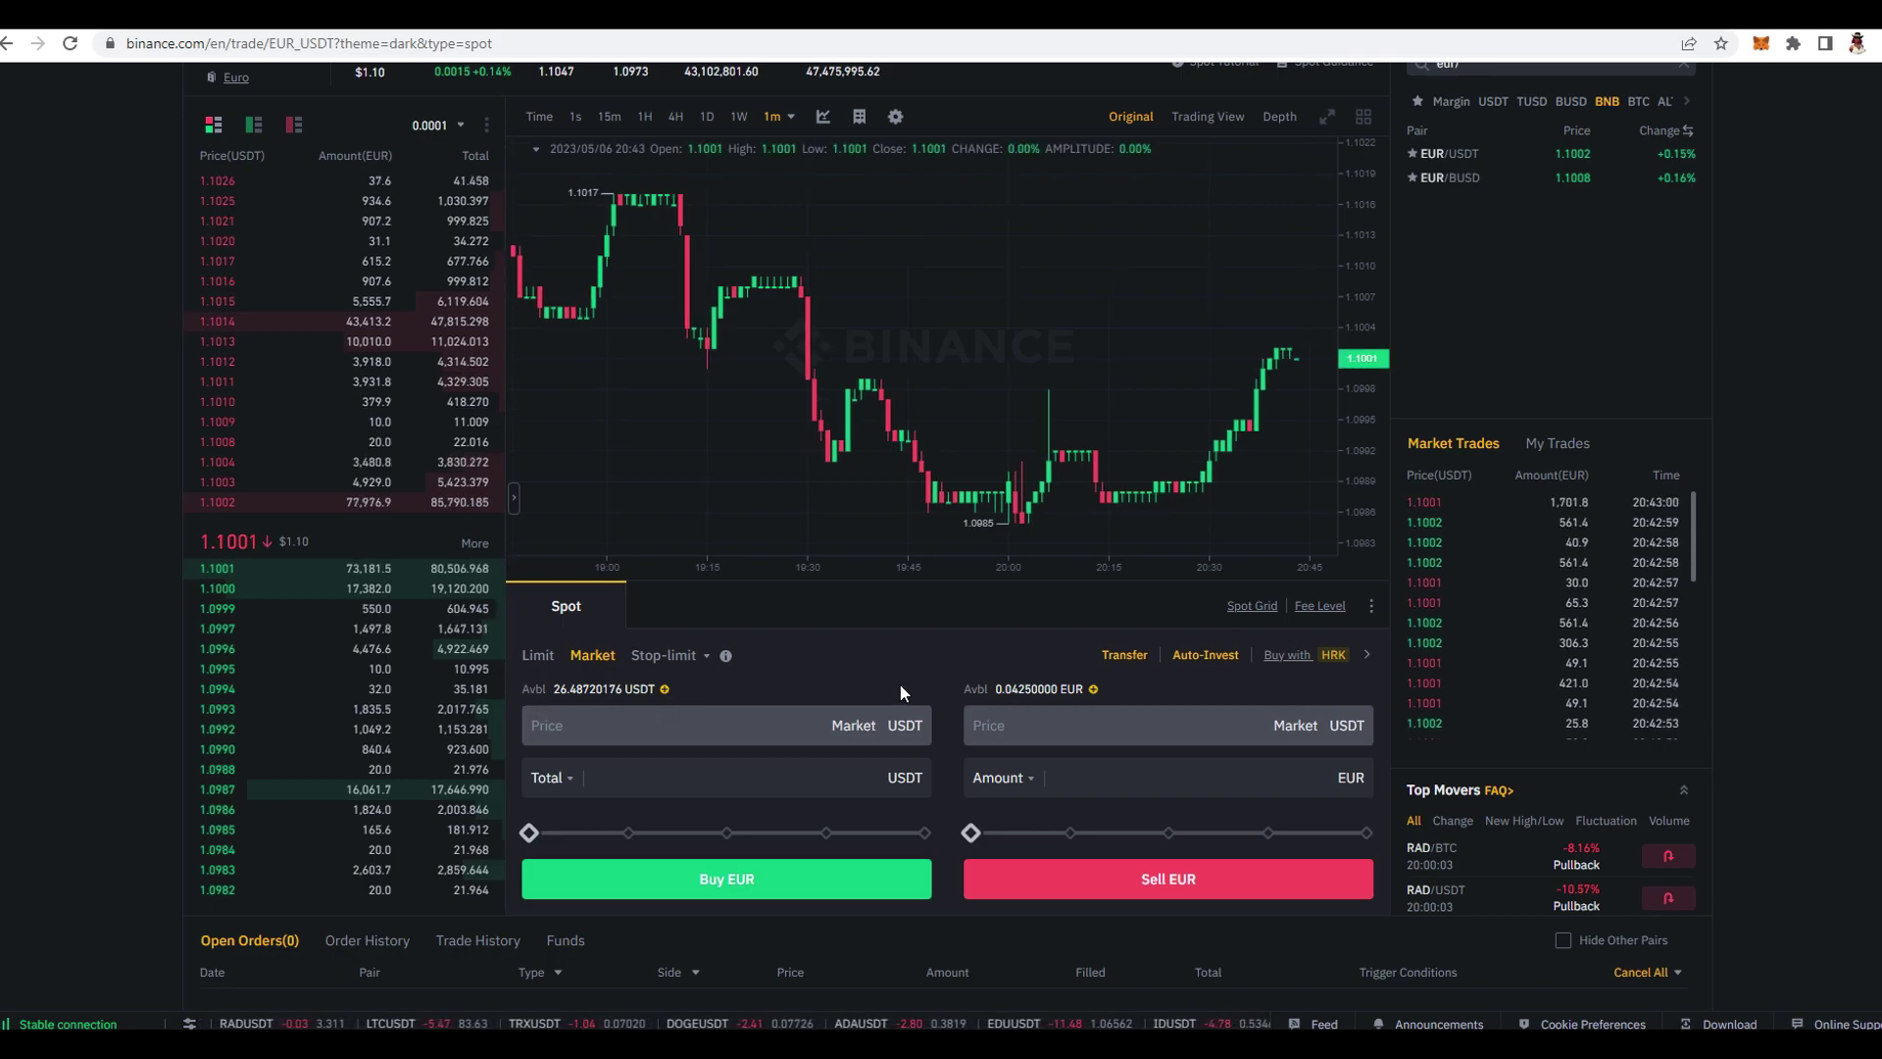
scroll(1195, 431, up, 2)
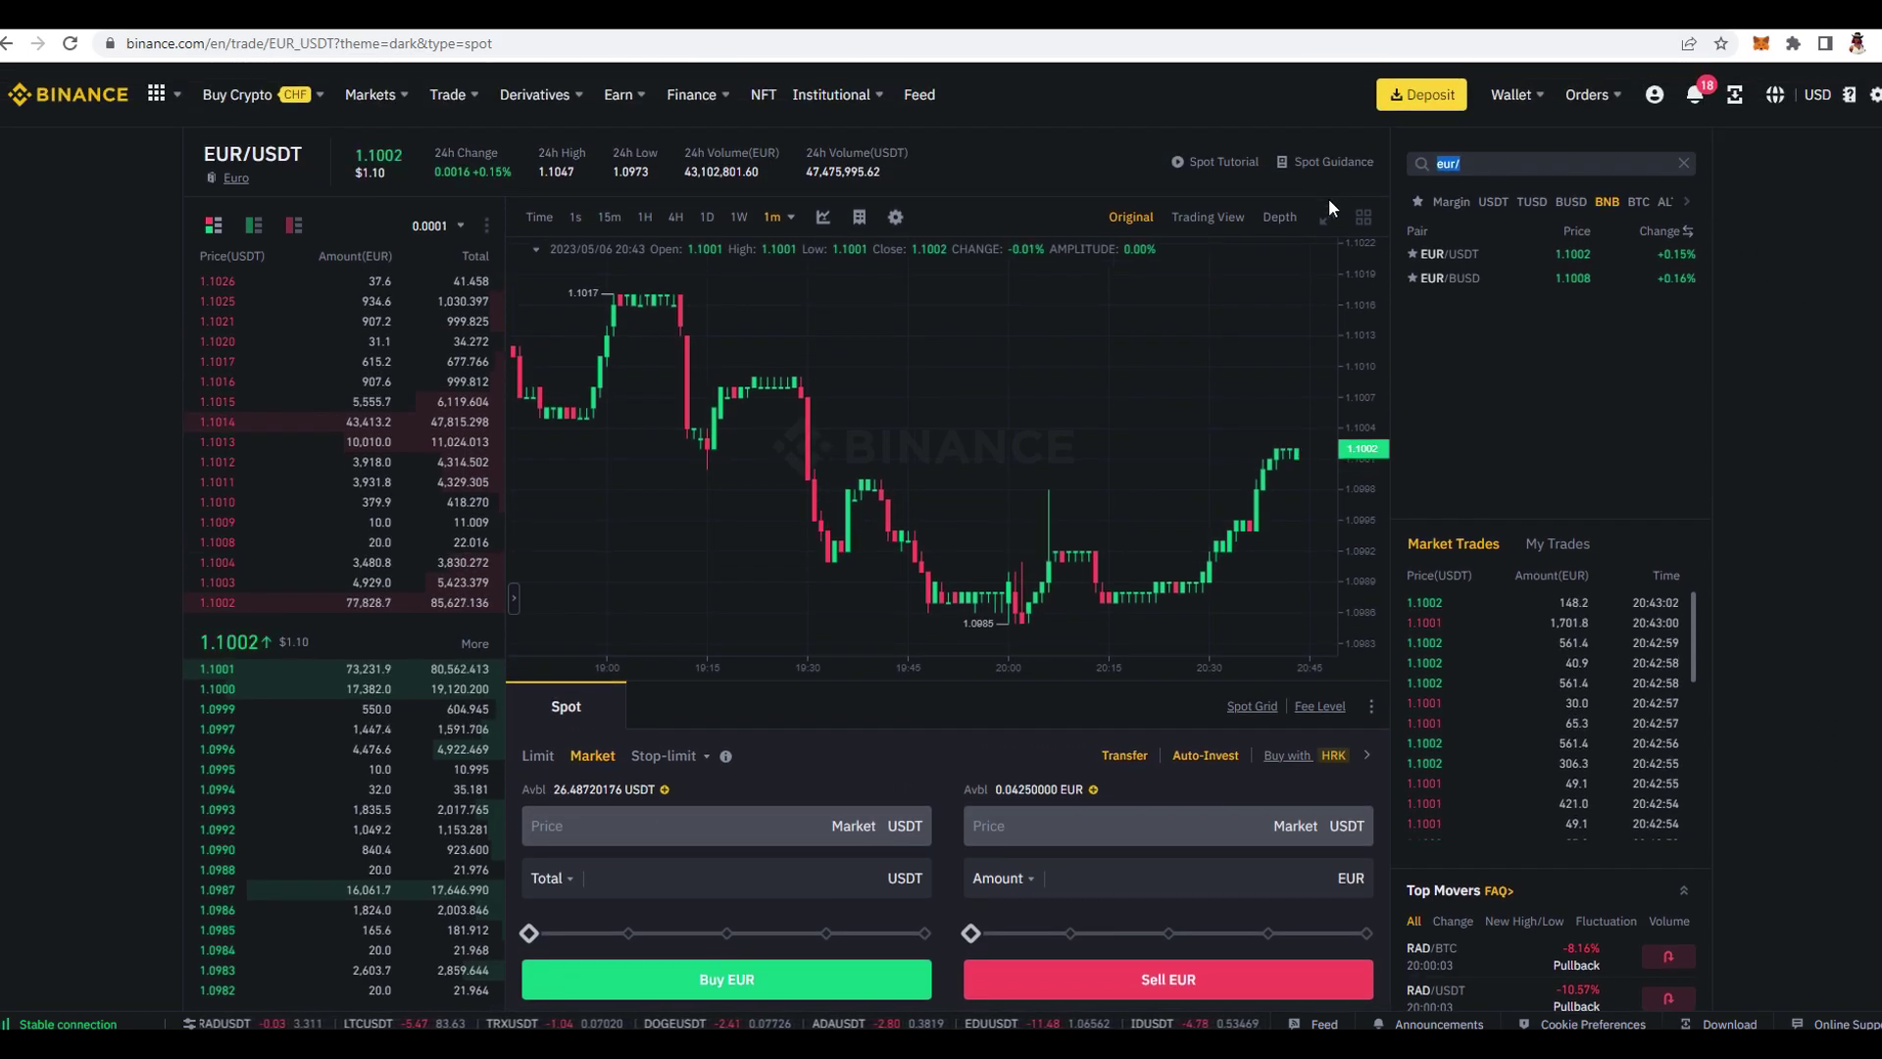
Step: Search 'pepe/usdt' and open the PEPE/USDT spot trading page
key(BackSpace)
key(BackSpace)
key(BackSpace)
key(BackSpace)
text(pepe)
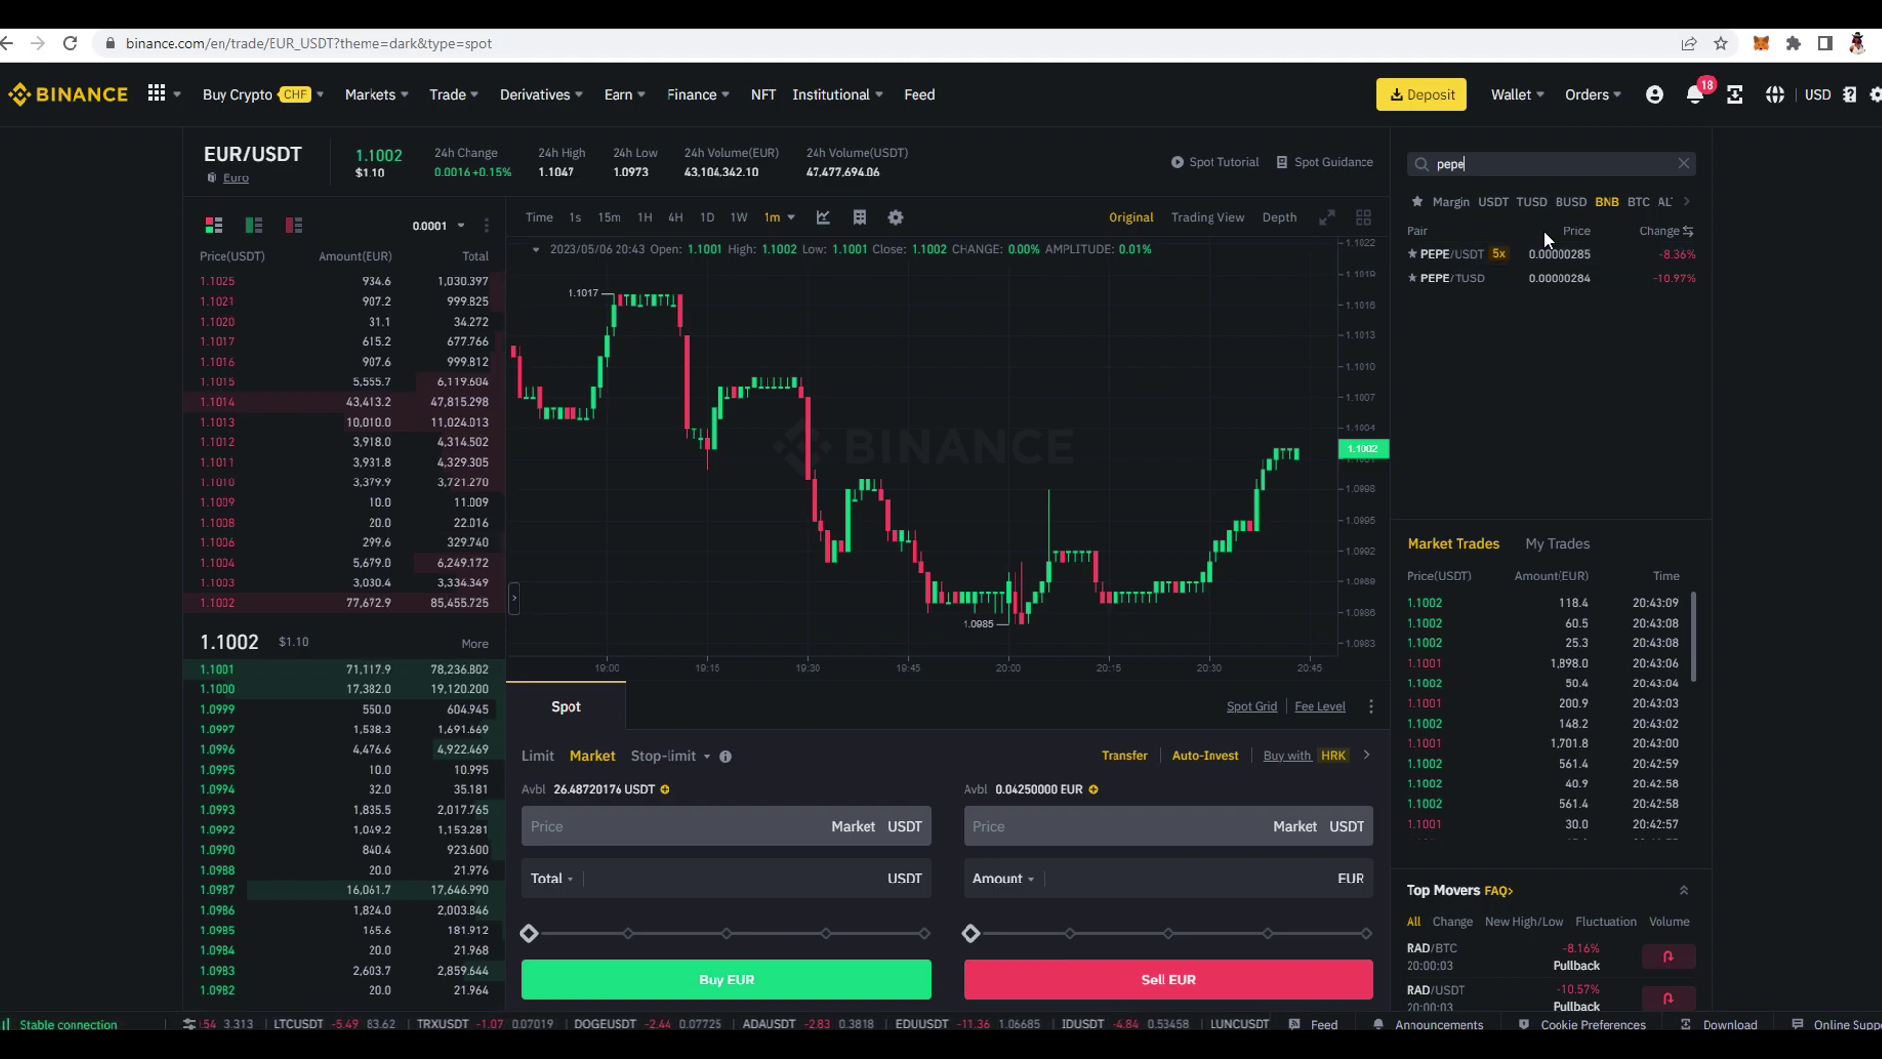
text(/us)
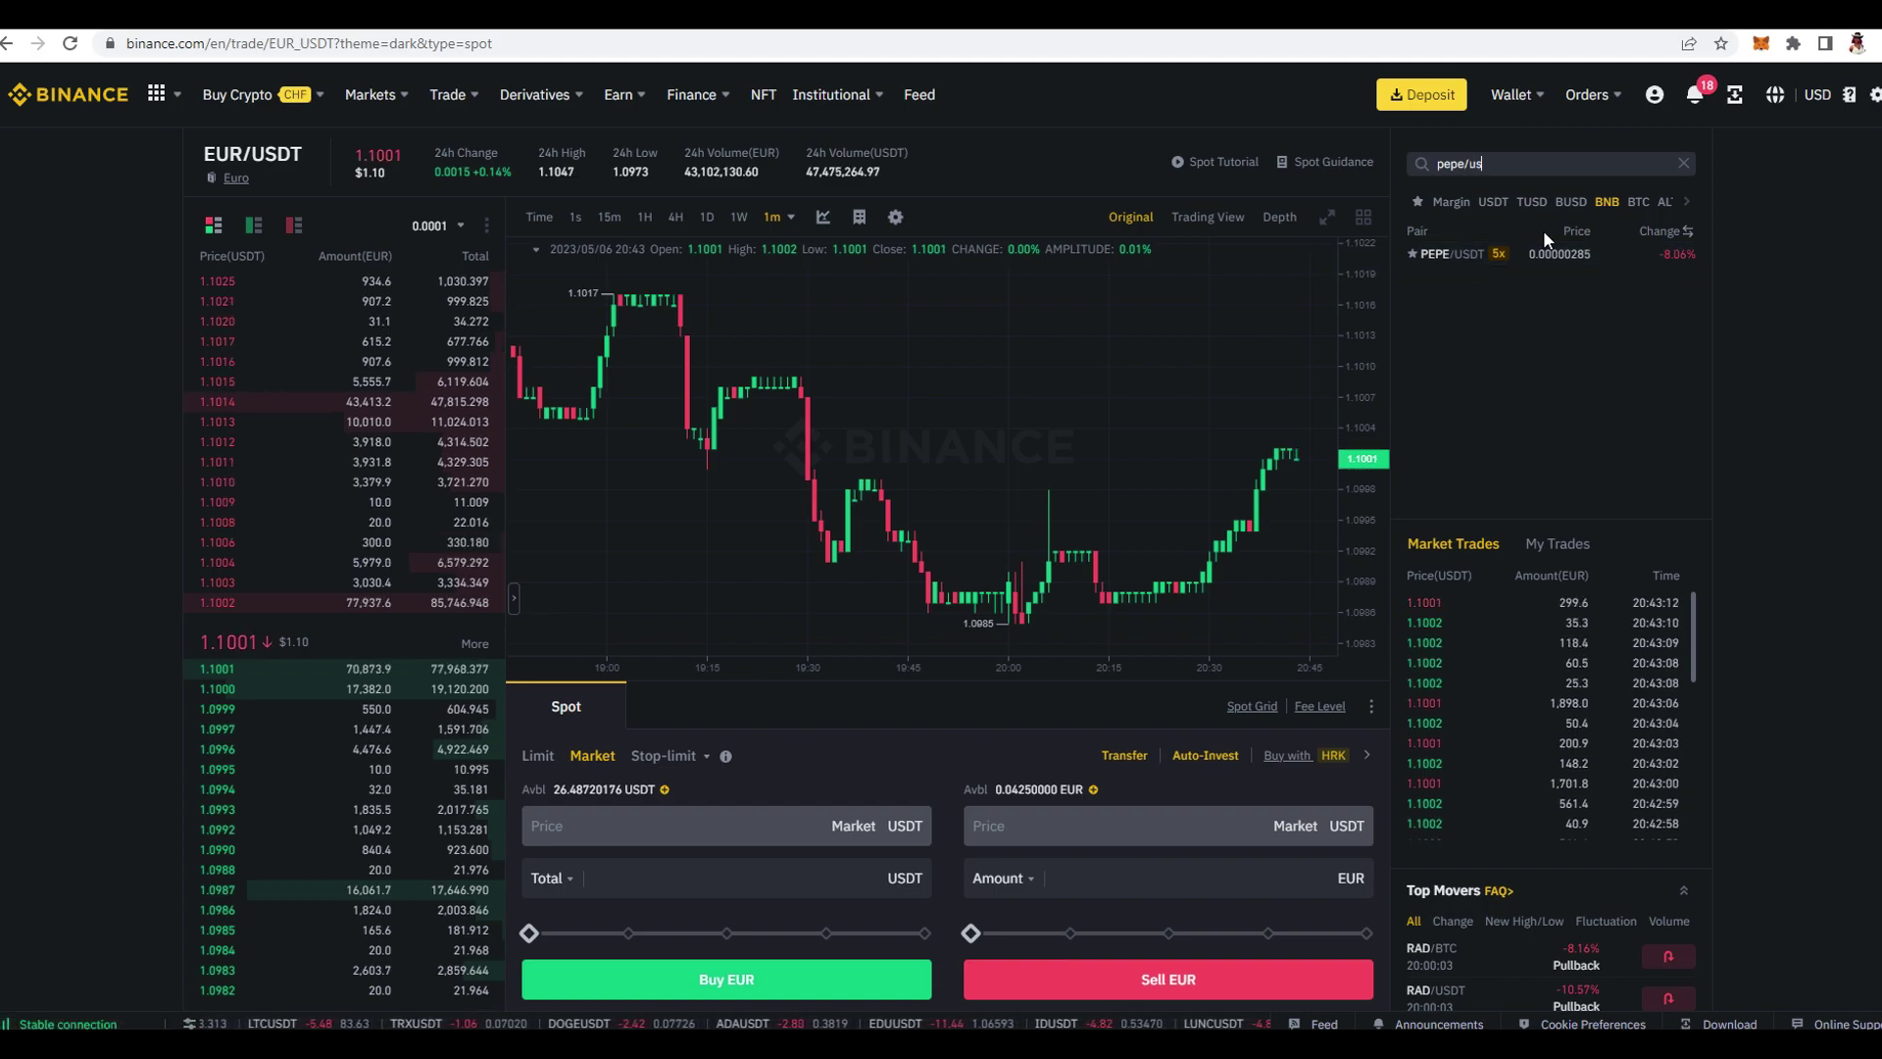
text(dt)
click(1481, 268)
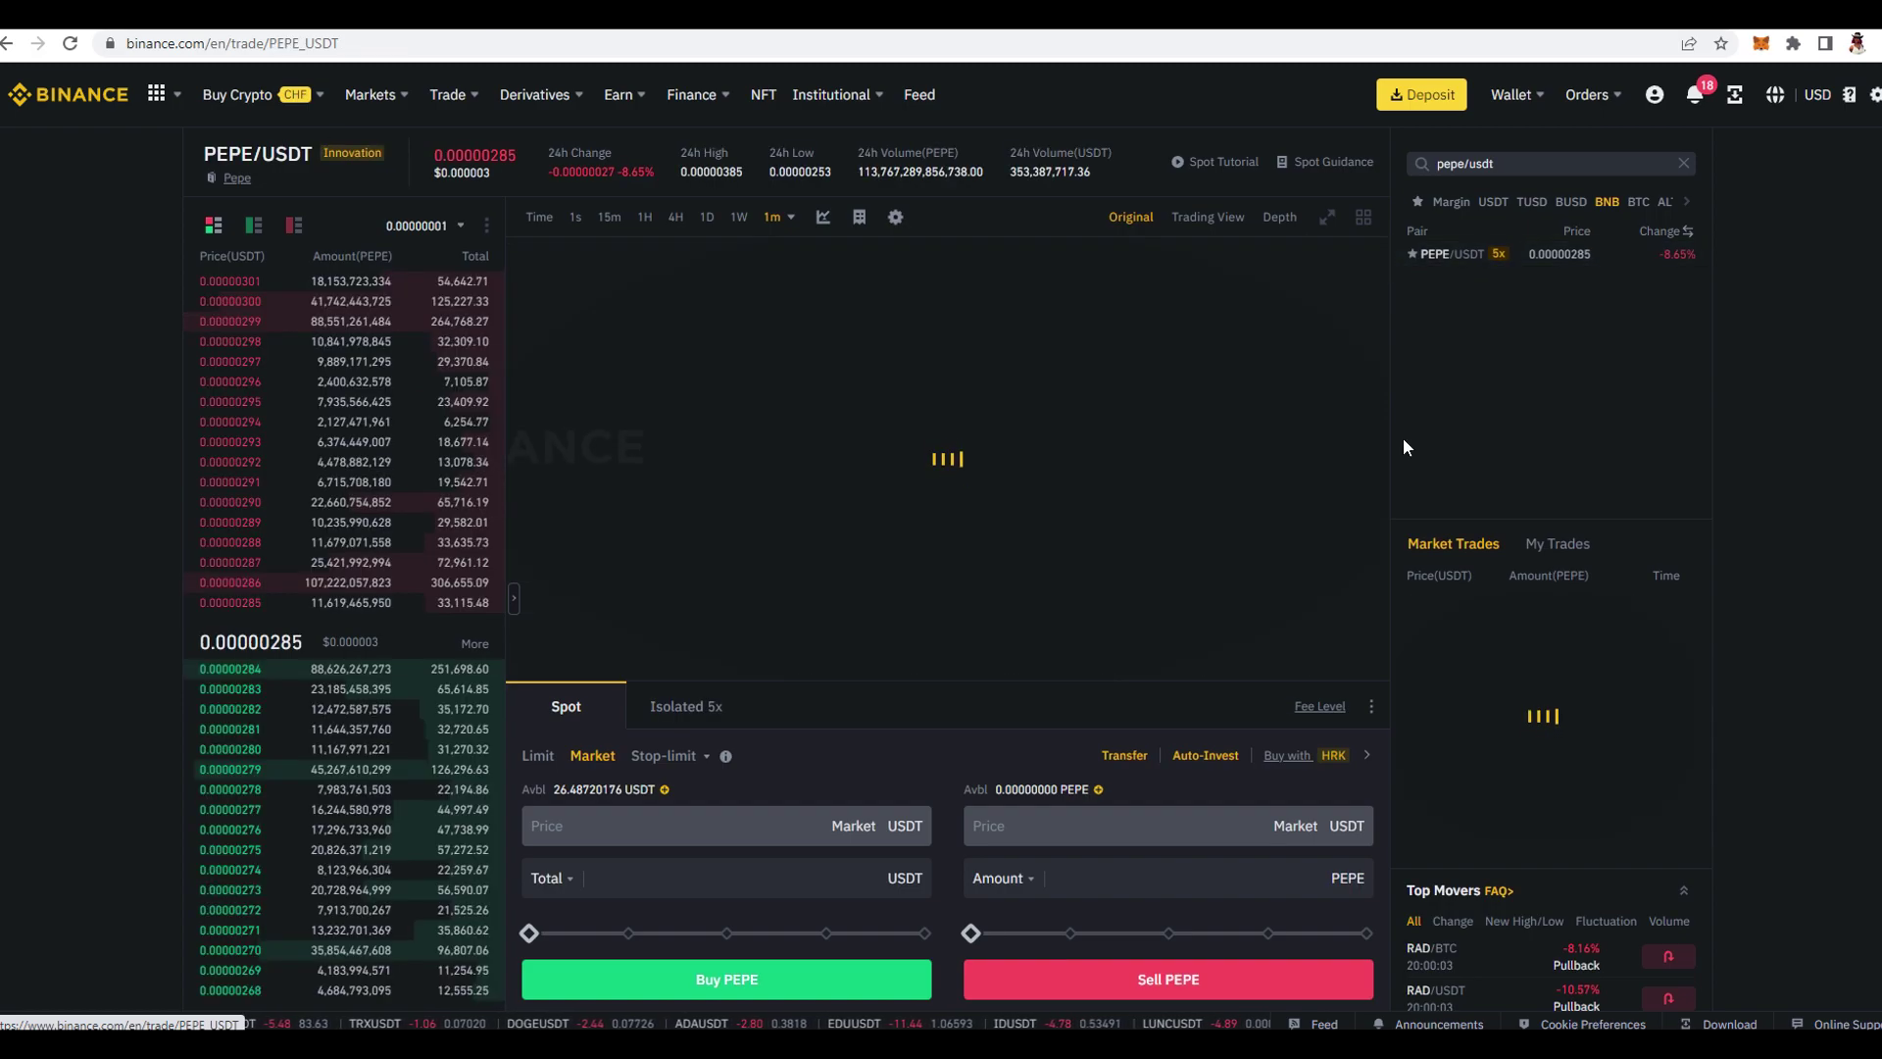
scroll(767, 617, down, 1)
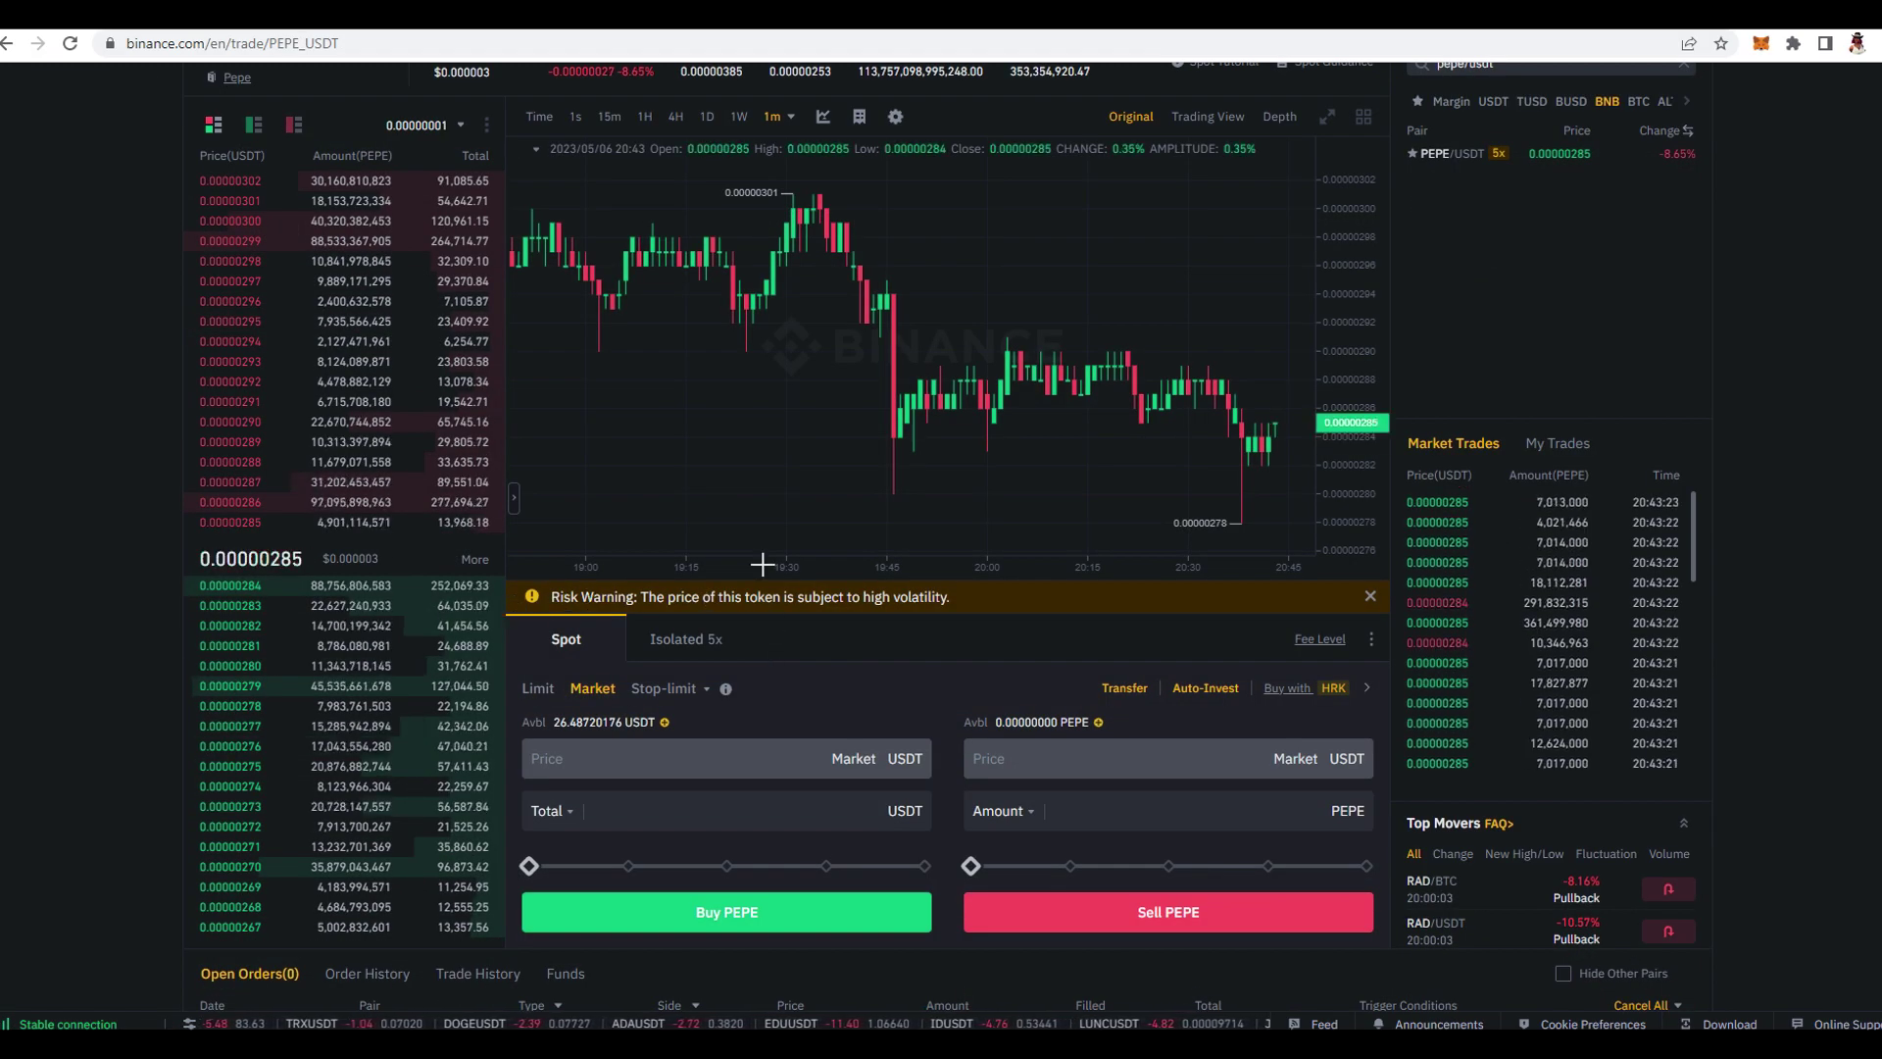
scroll(980, 412, down, 5)
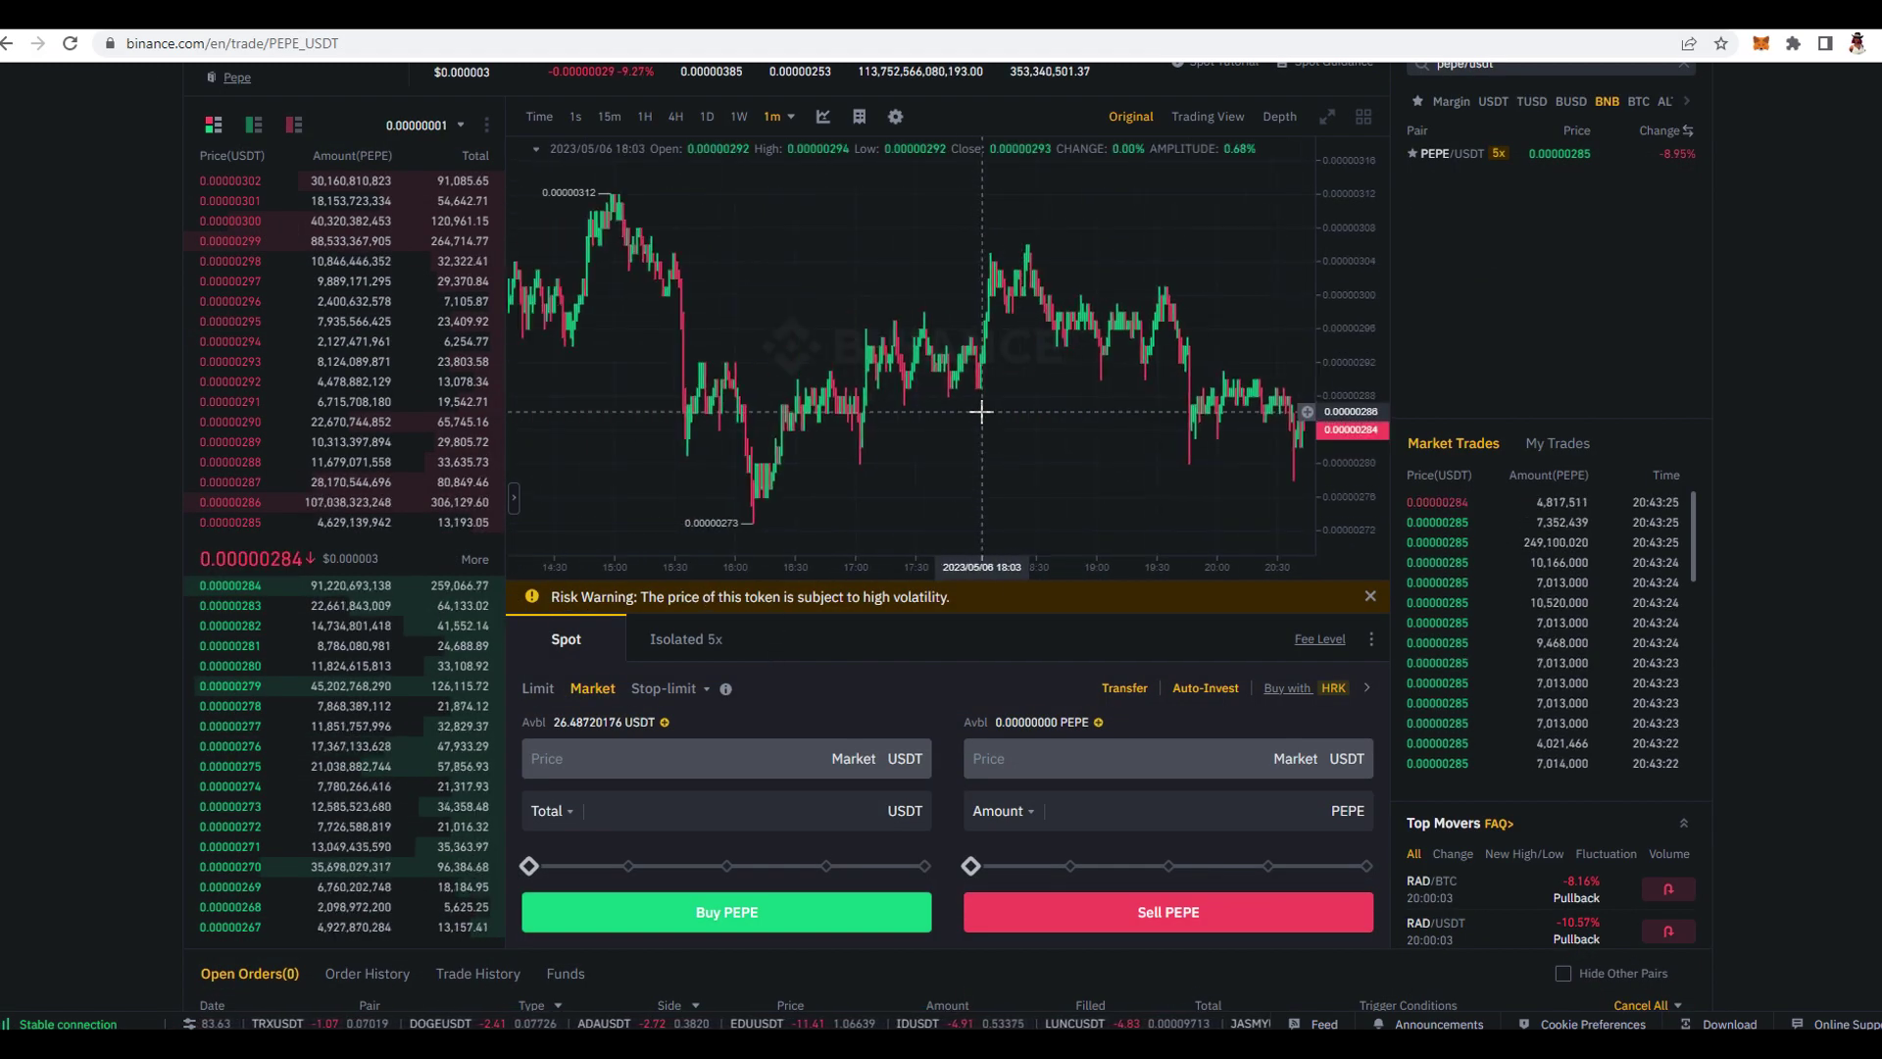
scroll(966, 397, up, 3)
scroll(951, 383, up, 2)
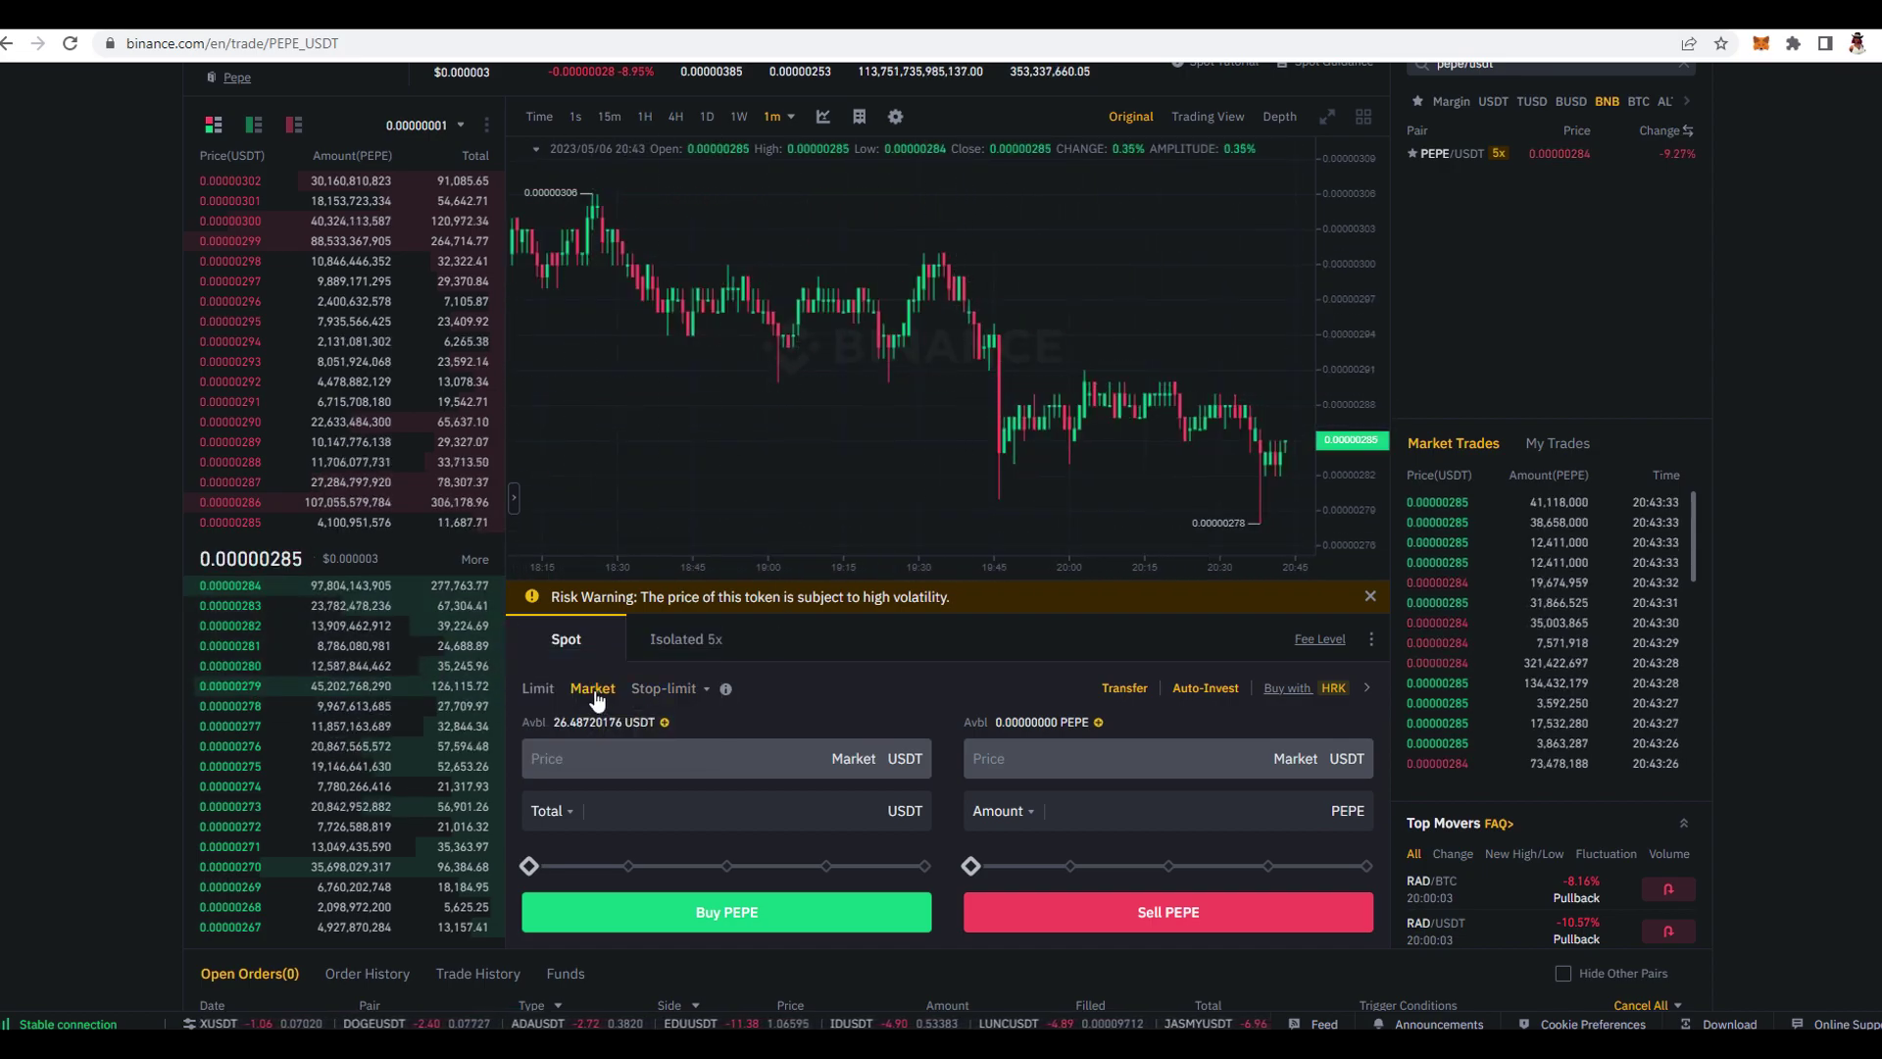
Step: Market-buy PEPE with 100% of the USDT balance, receiving 9,284,460.25 PEPE
click(538, 688)
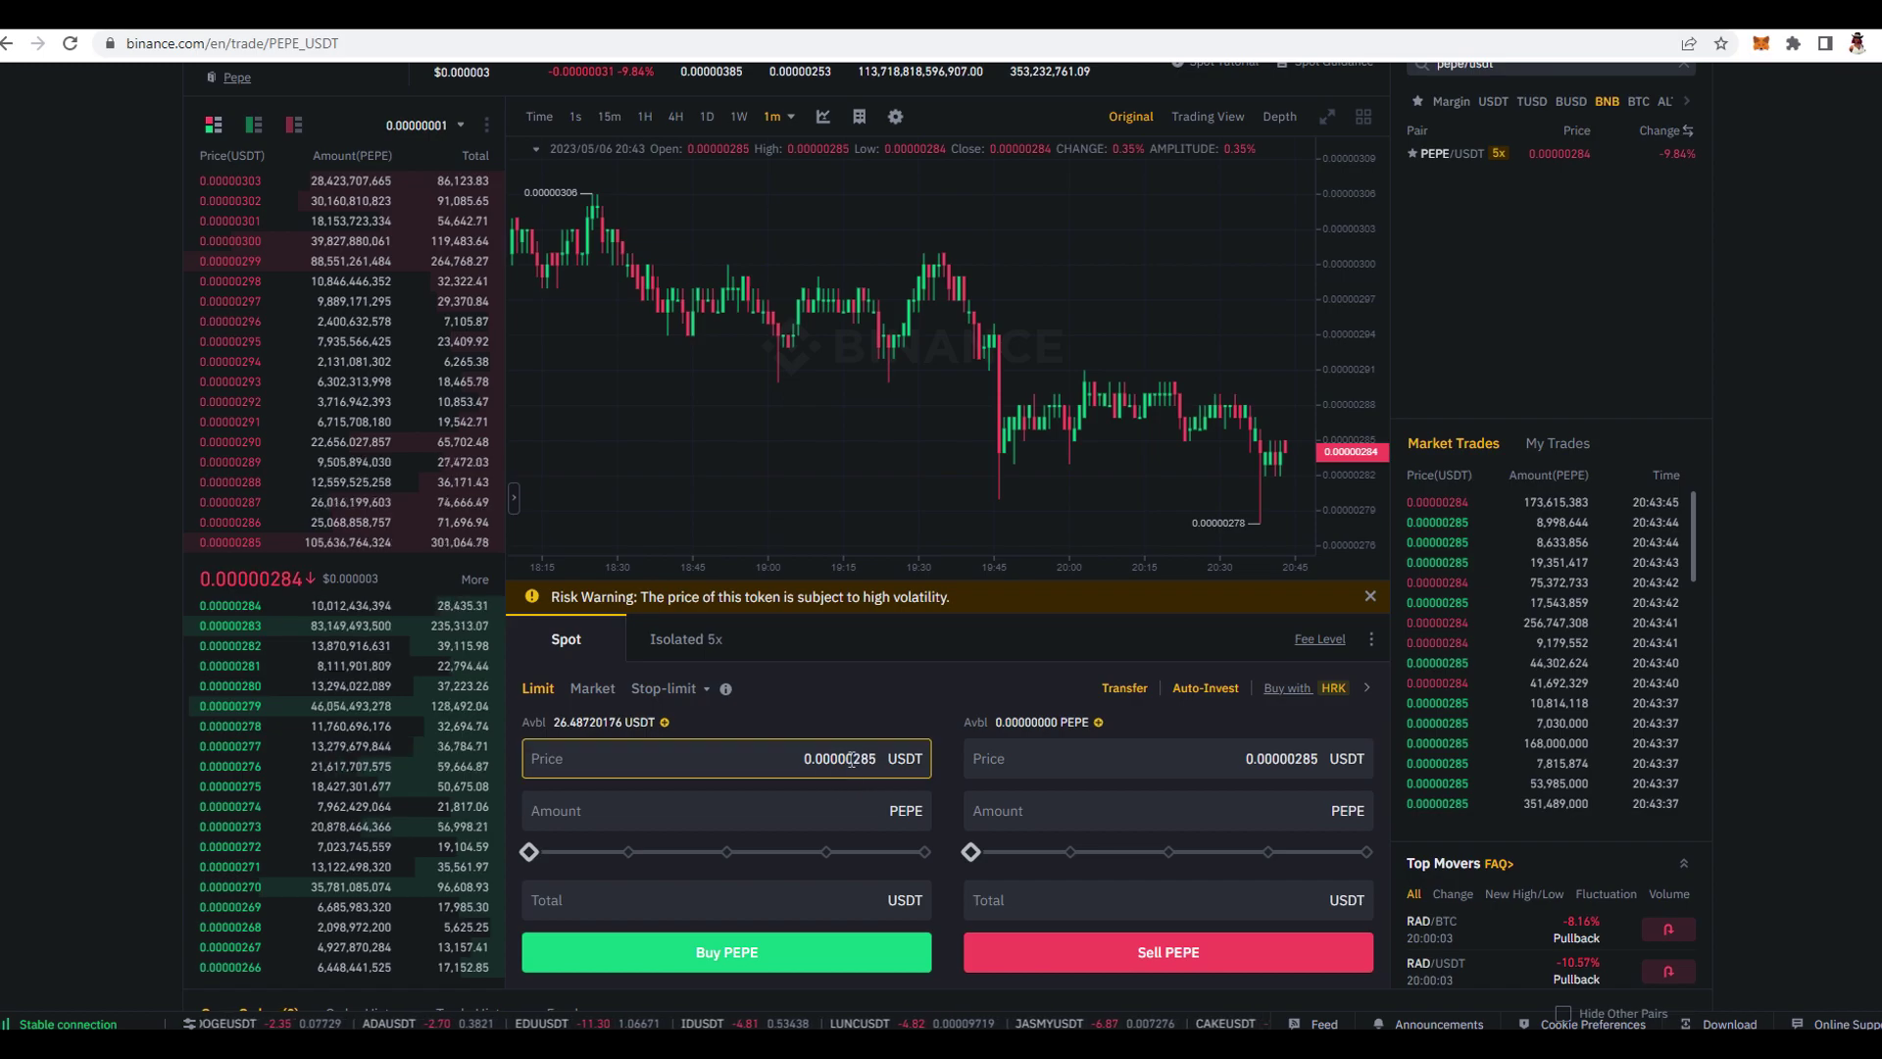
click(594, 690)
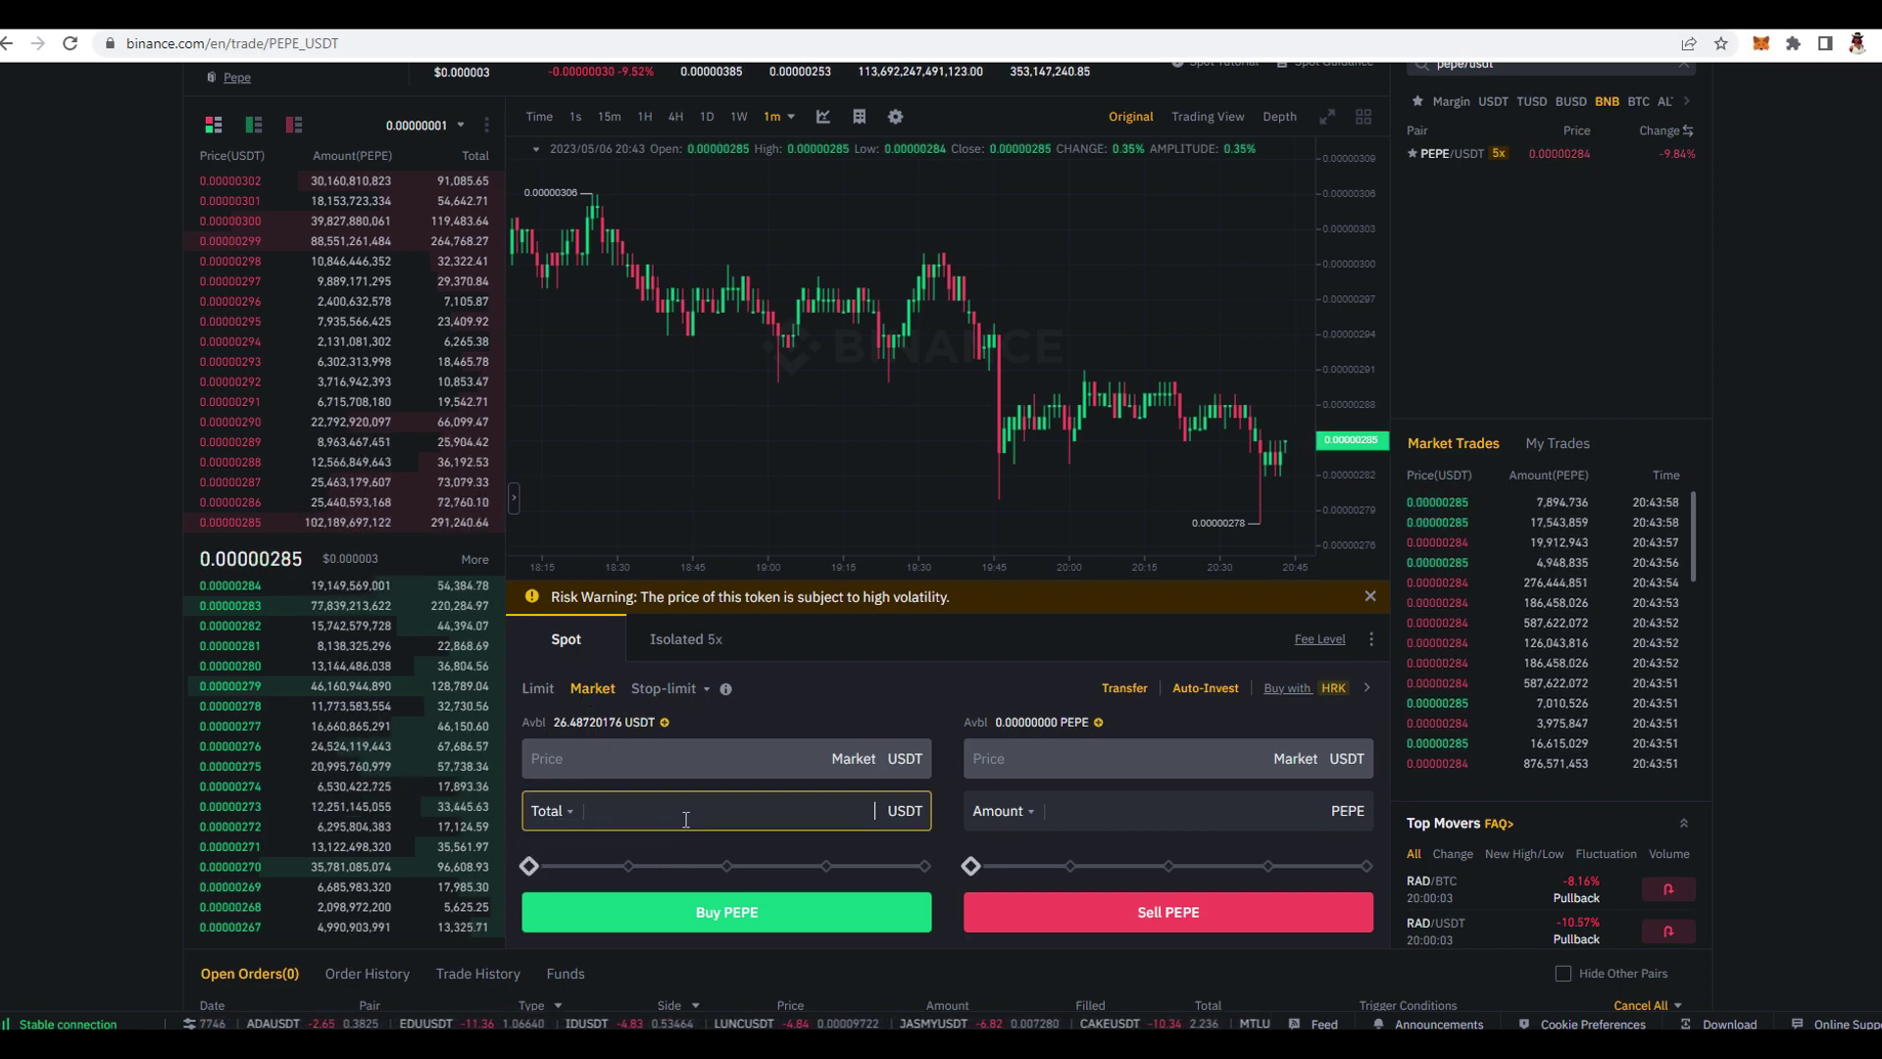
drag(687, 865, 856, 866)
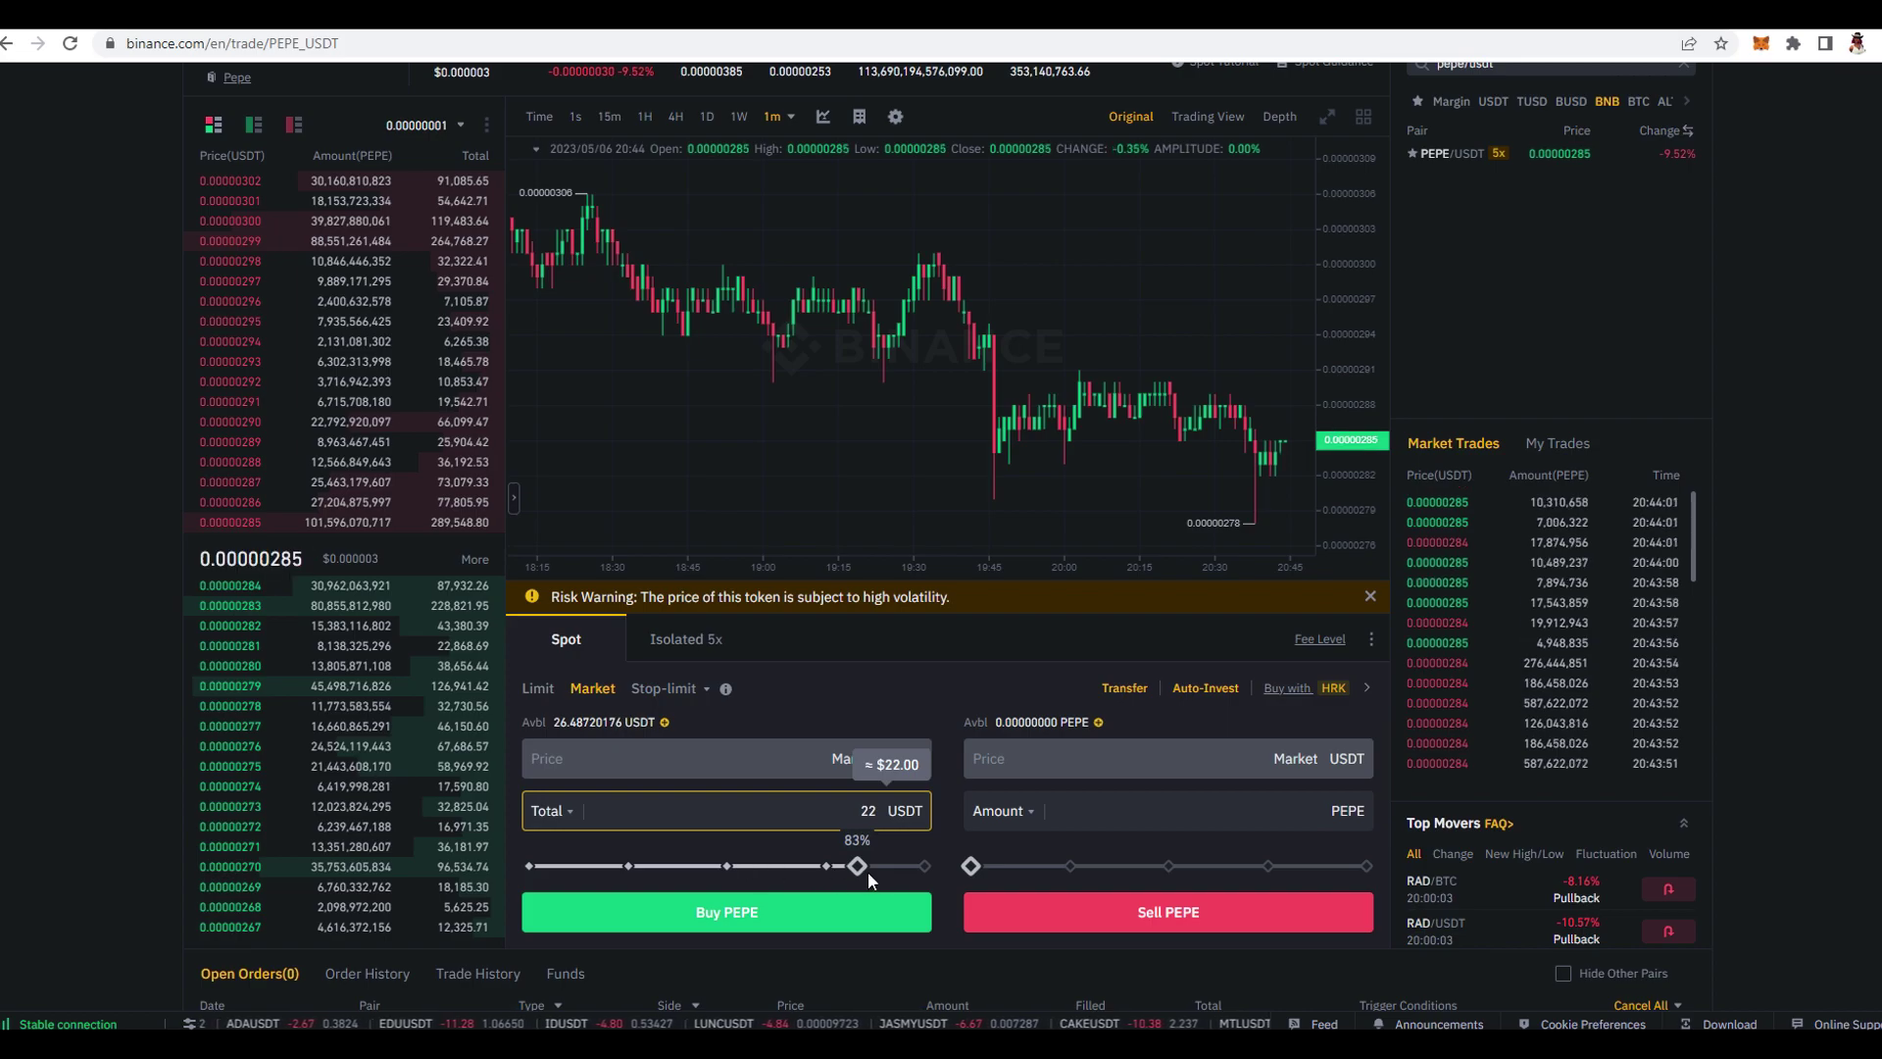
click(923, 865)
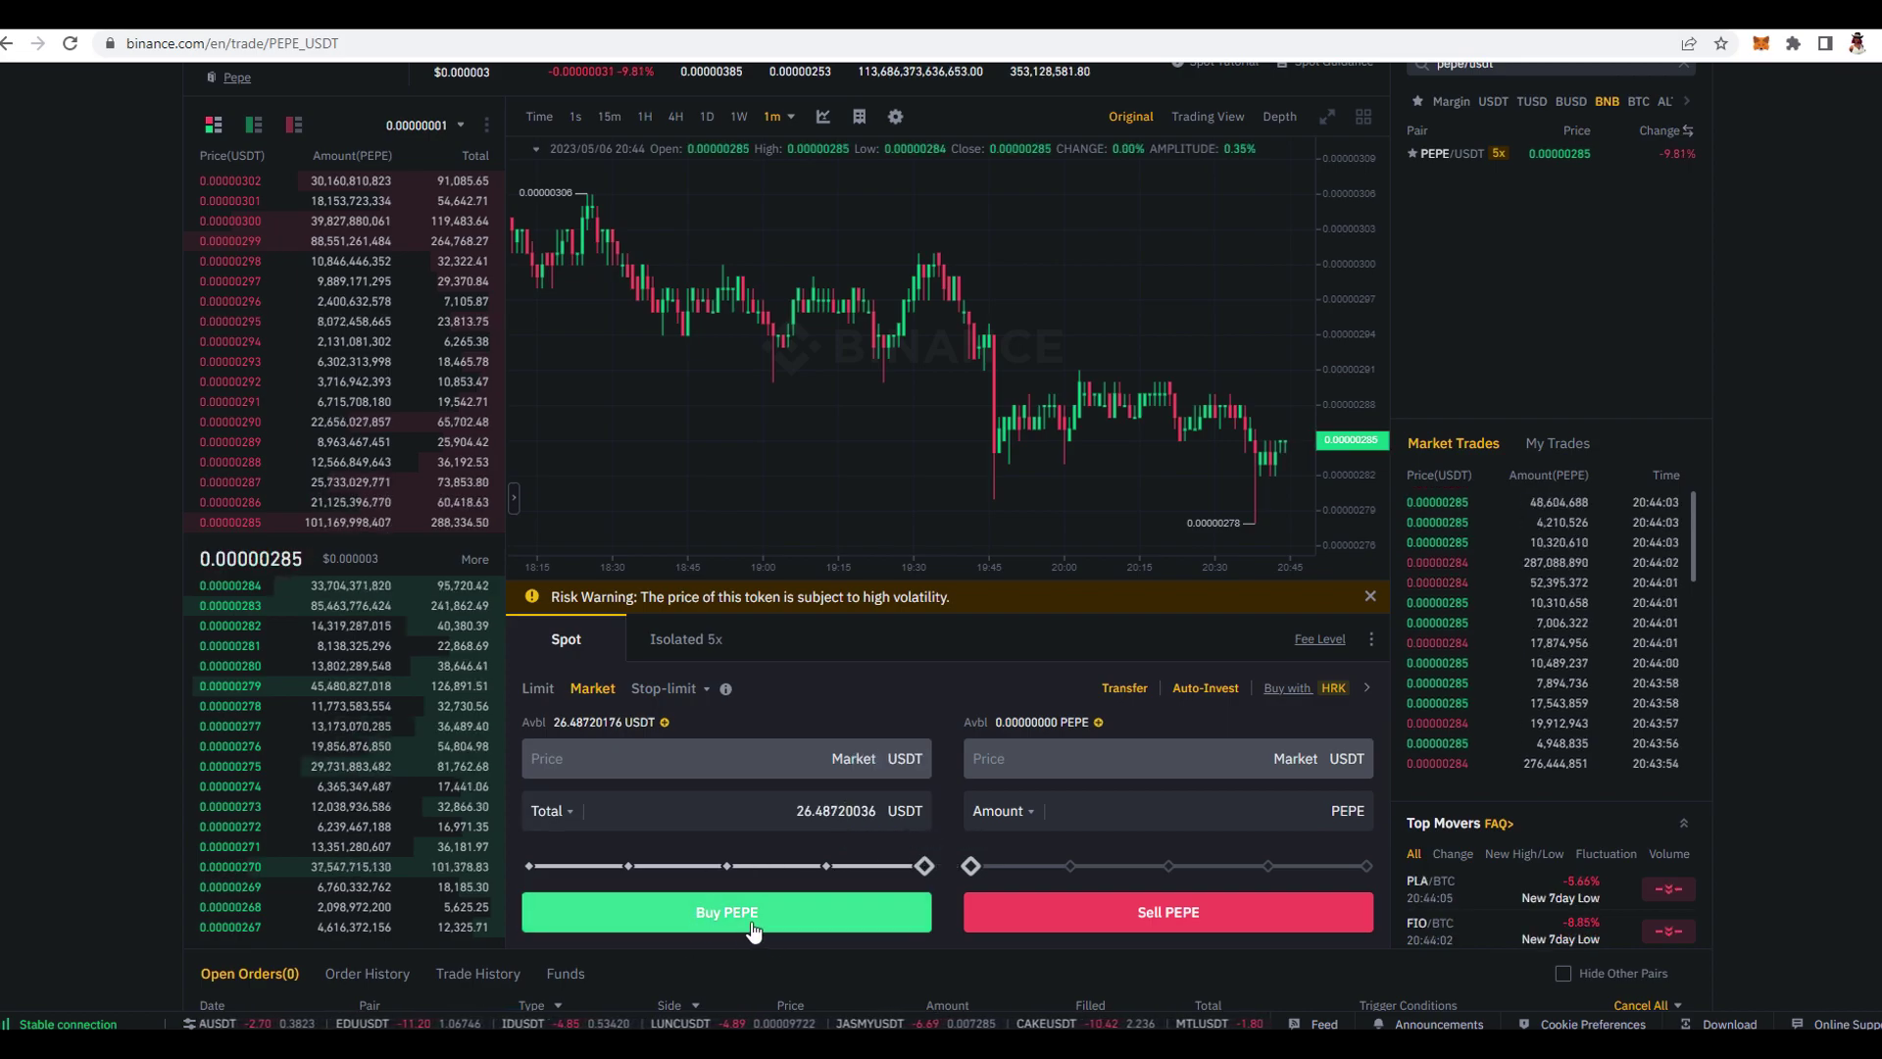
click(705, 927)
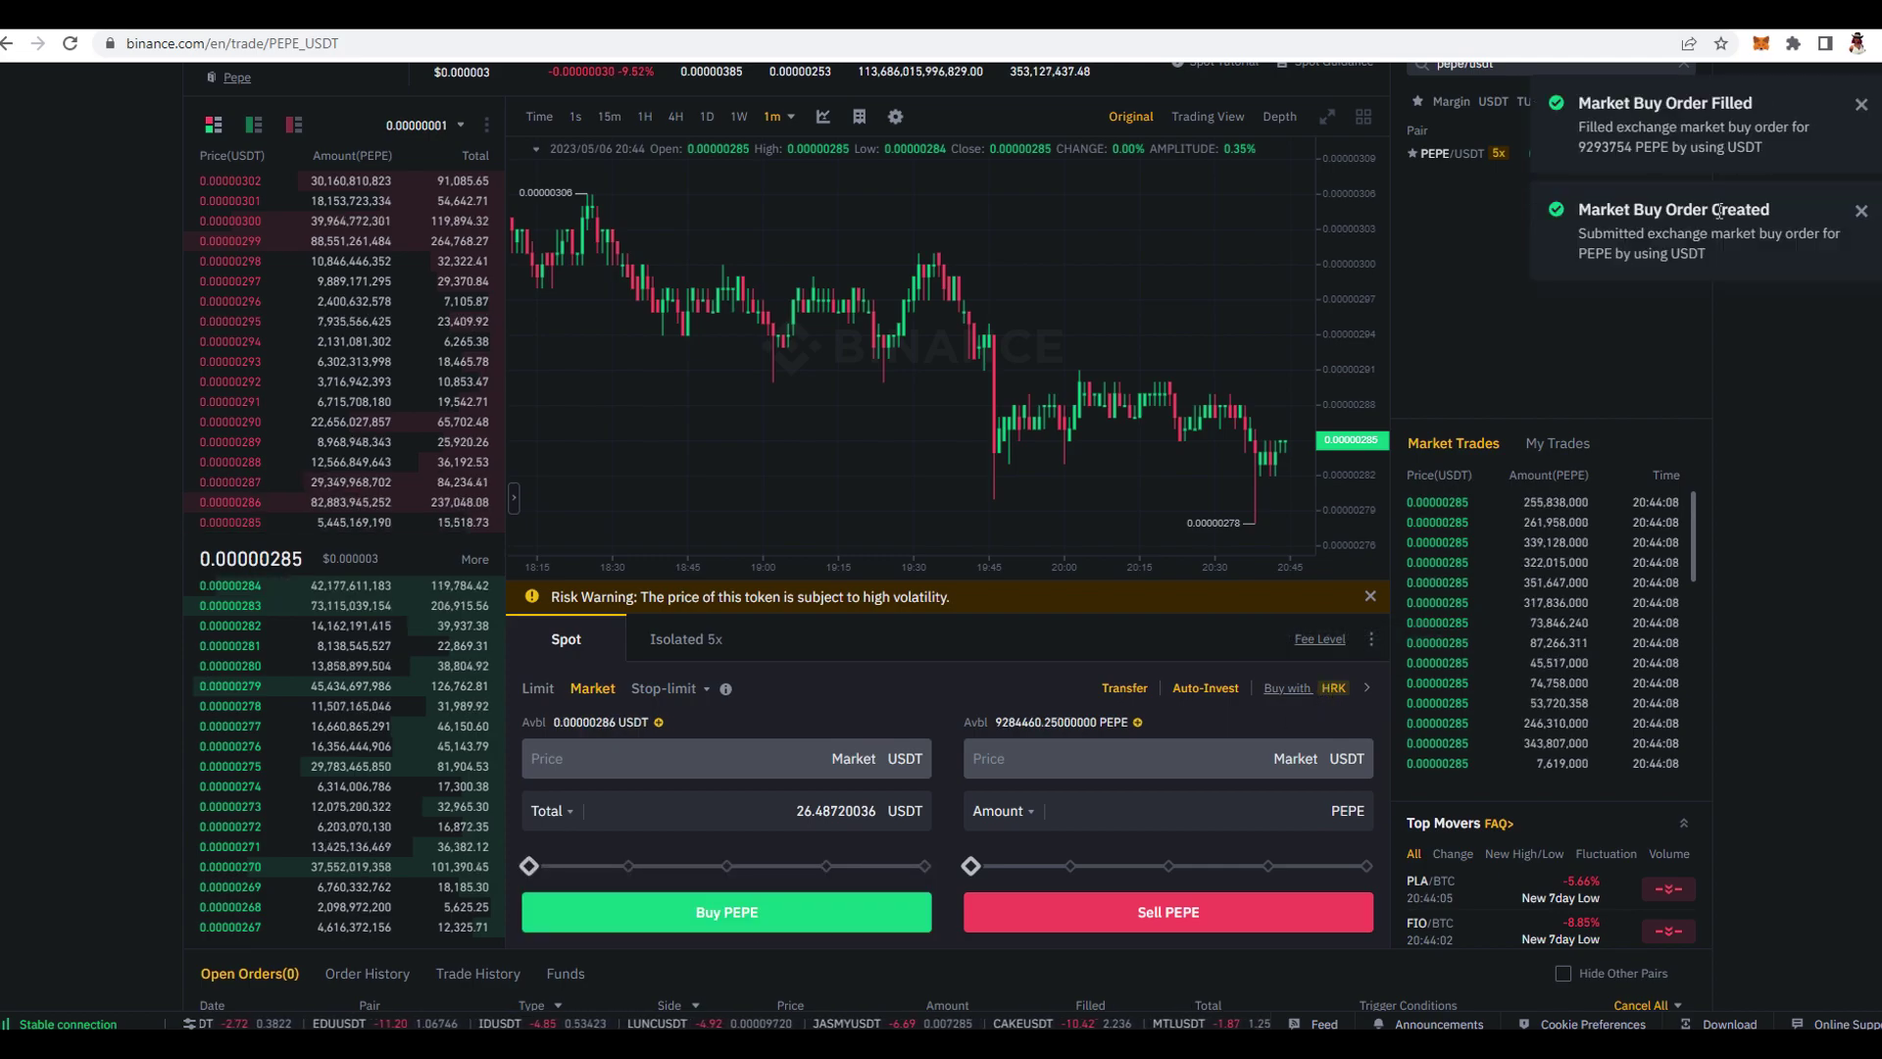
Step: Open the Fiat and Spot wallet and check the 9,284,460.25 PEPE holding worth about $26.51
scroll(1774, 366, up, 1)
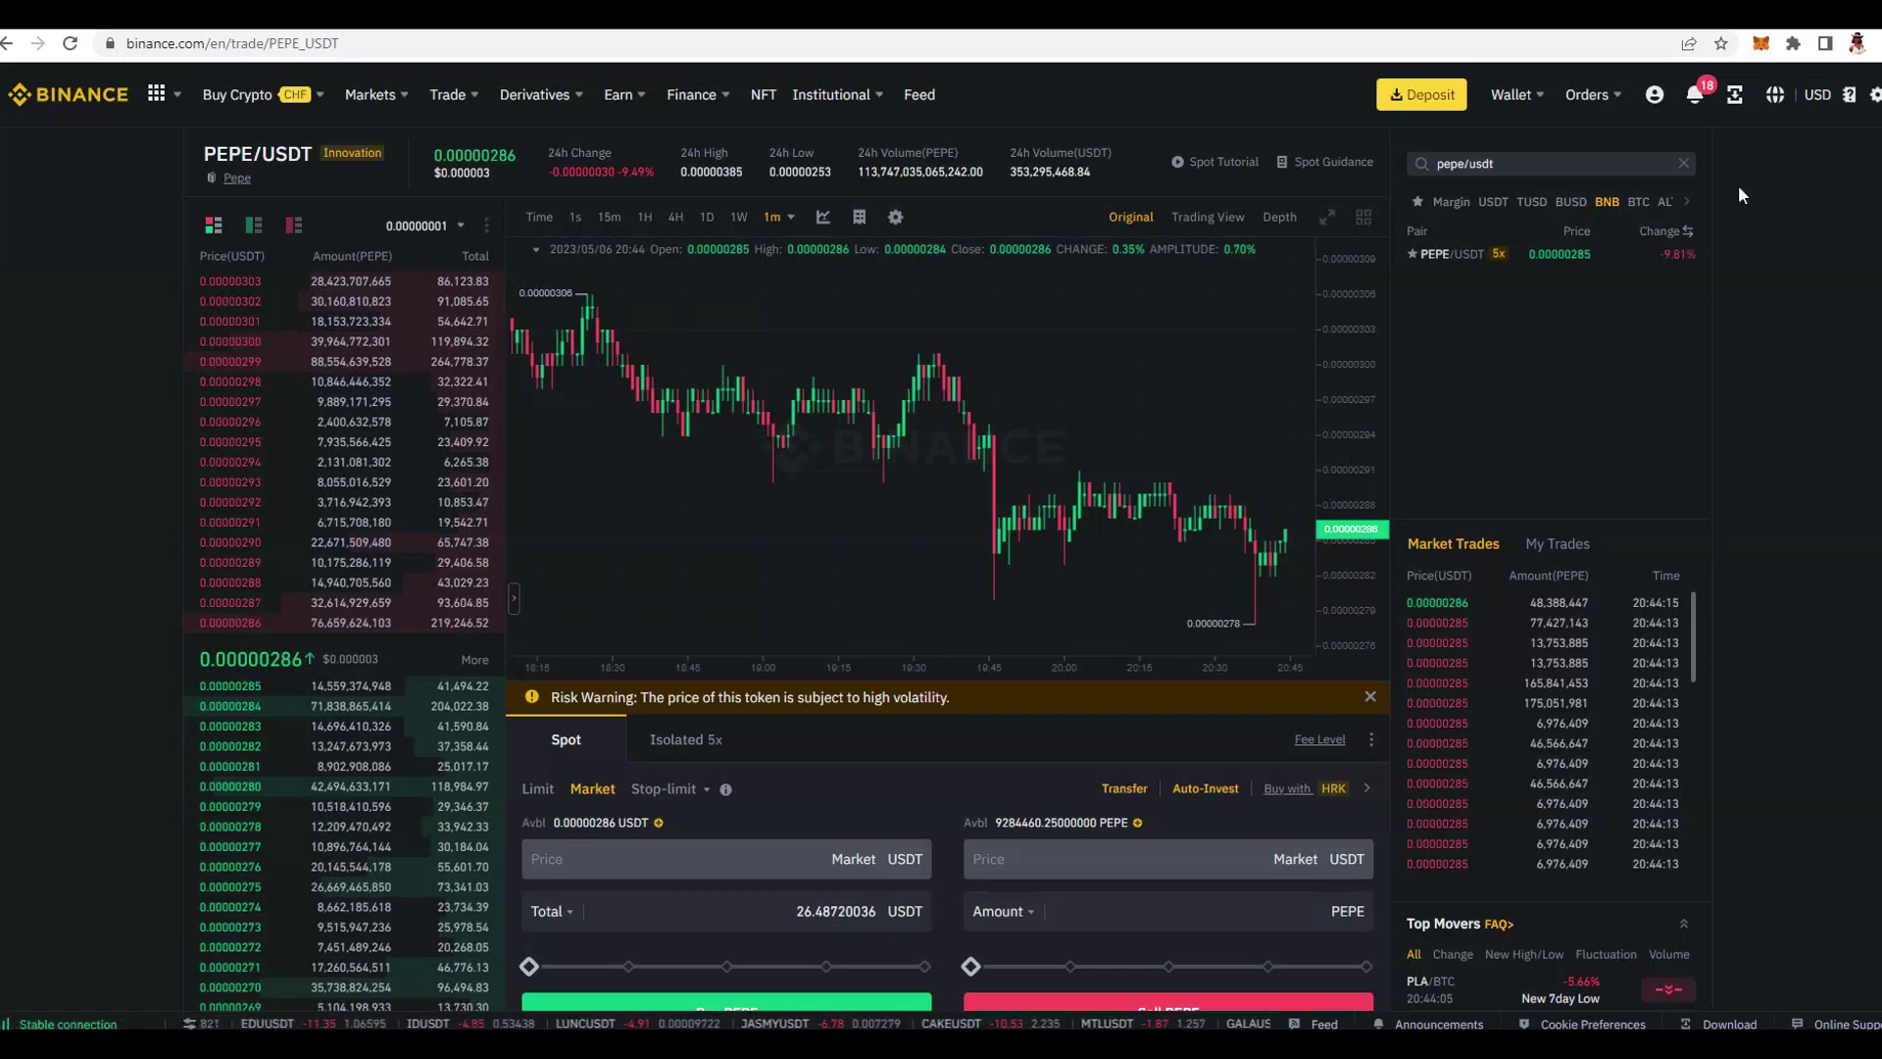
mouse_move(1501, 108)
click(1610, 226)
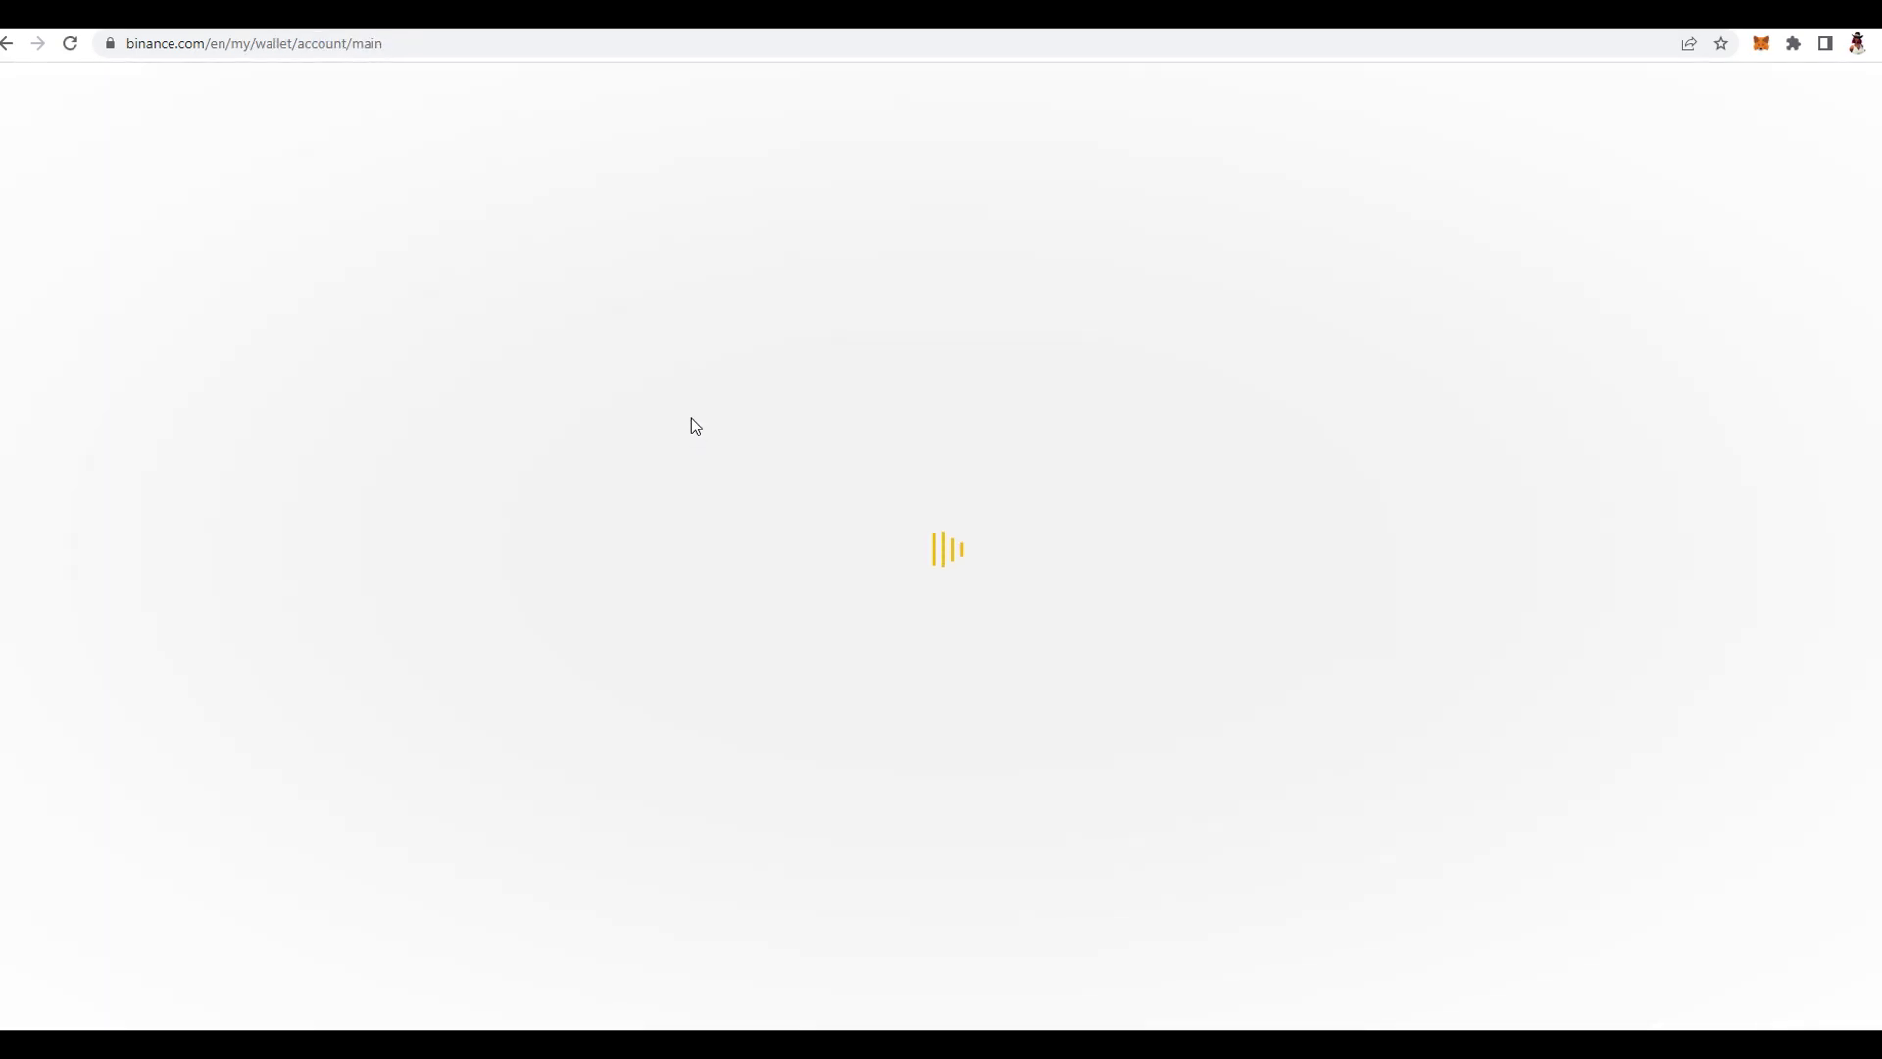
scroll(628, 549, down, 3)
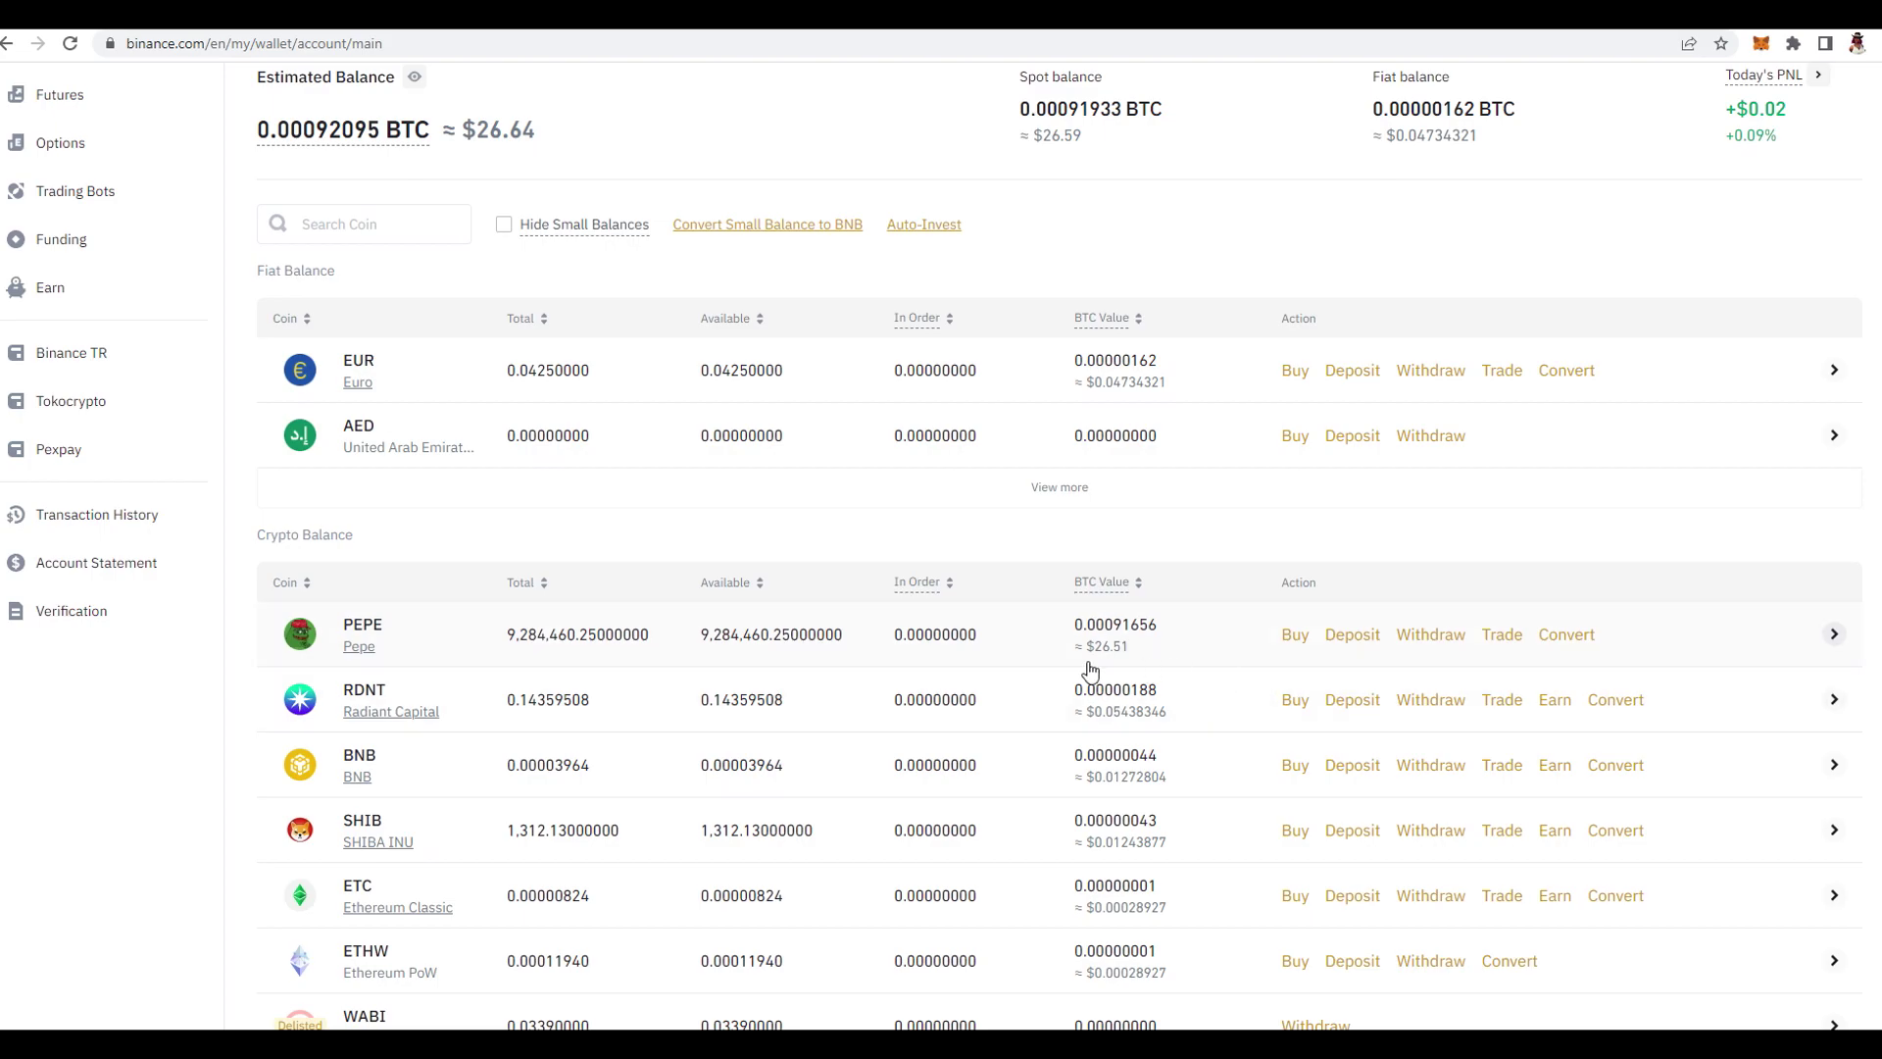
scroll(1058, 629, up, 1)
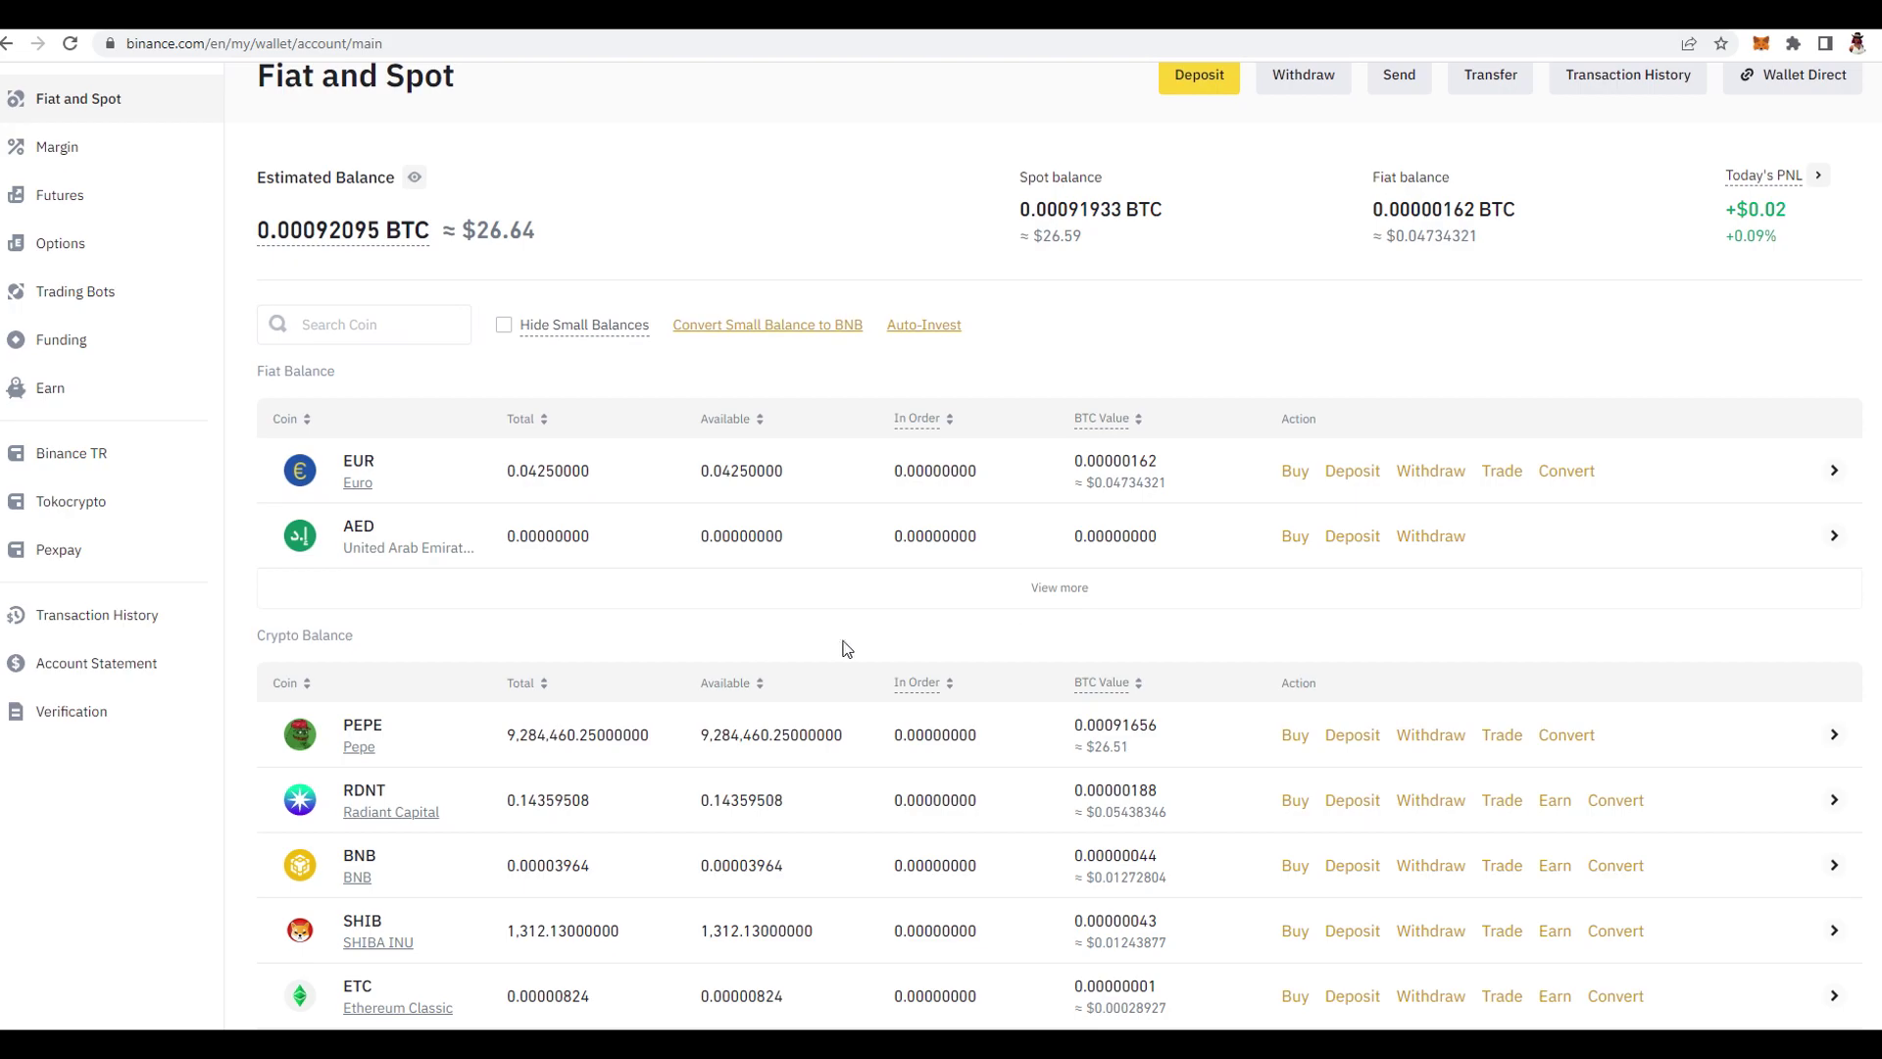
scroll(559, 651, up, 1)
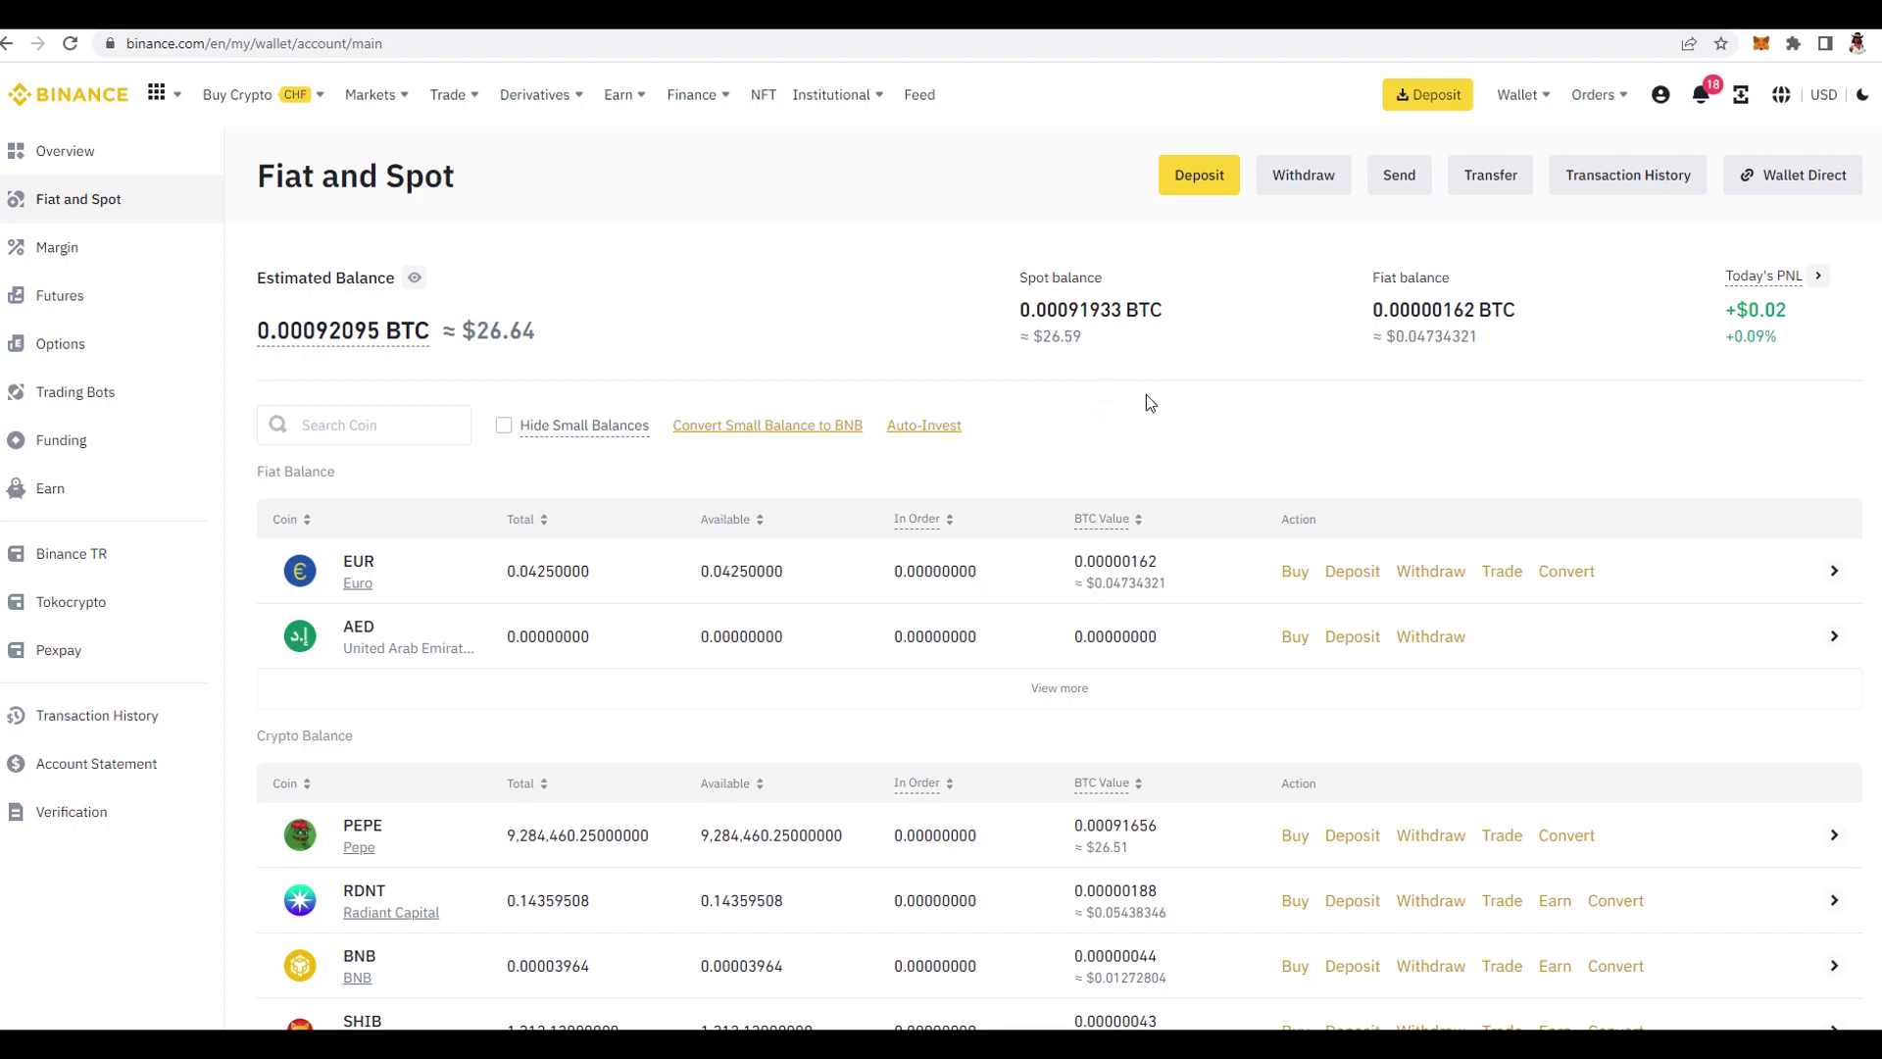
scroll(1092, 383, down, 1)
scroll(1078, 392, up, 1)
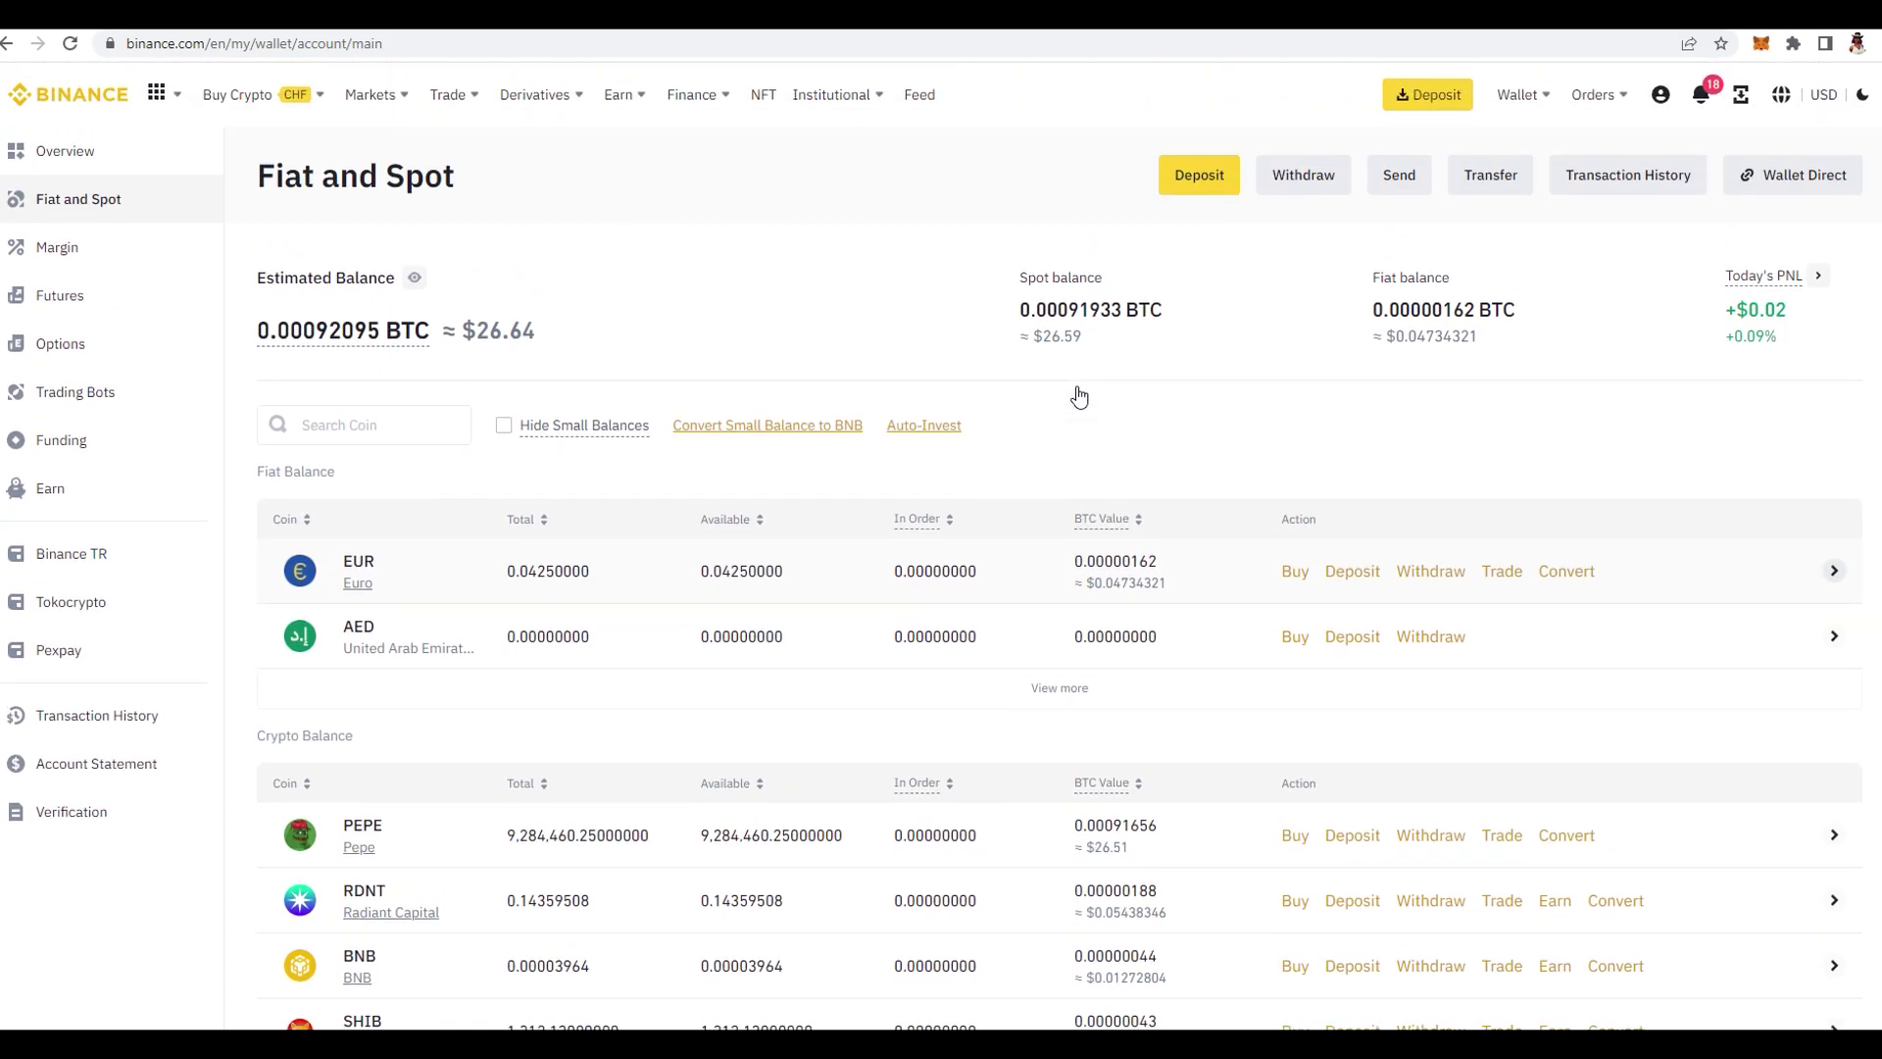